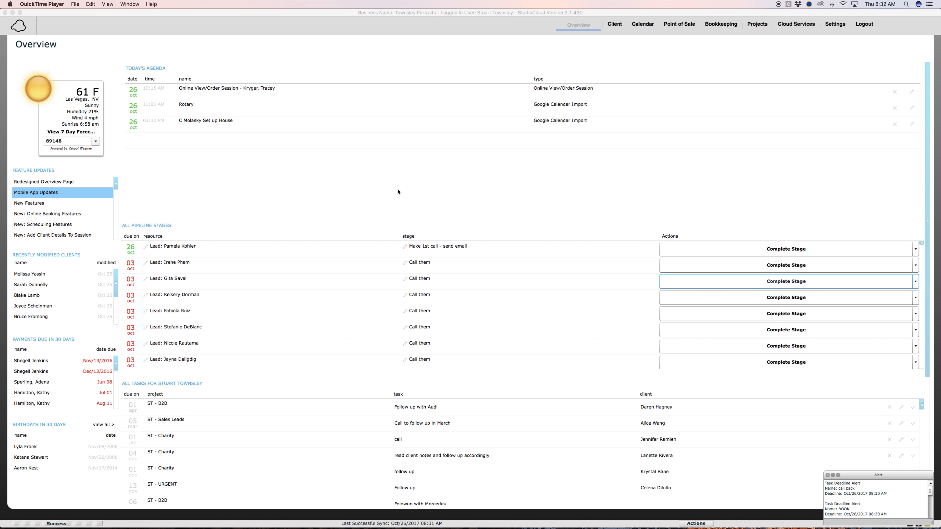
Open the client section, view the cloud client search, return to the list of all clients and dismiss the task deadline alert
{"action": "left_click", "coordinate": [607, 26]}
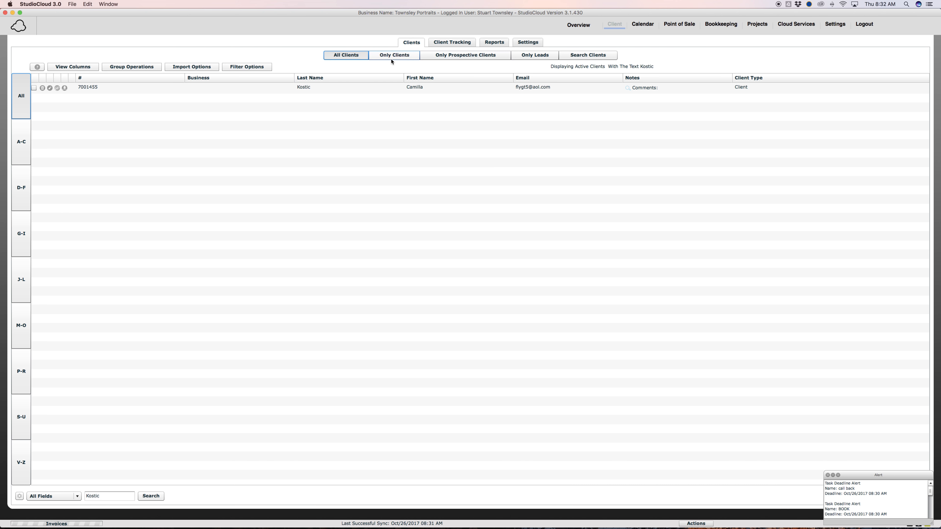
{"action": "left_click", "coordinate": [606, 57]}
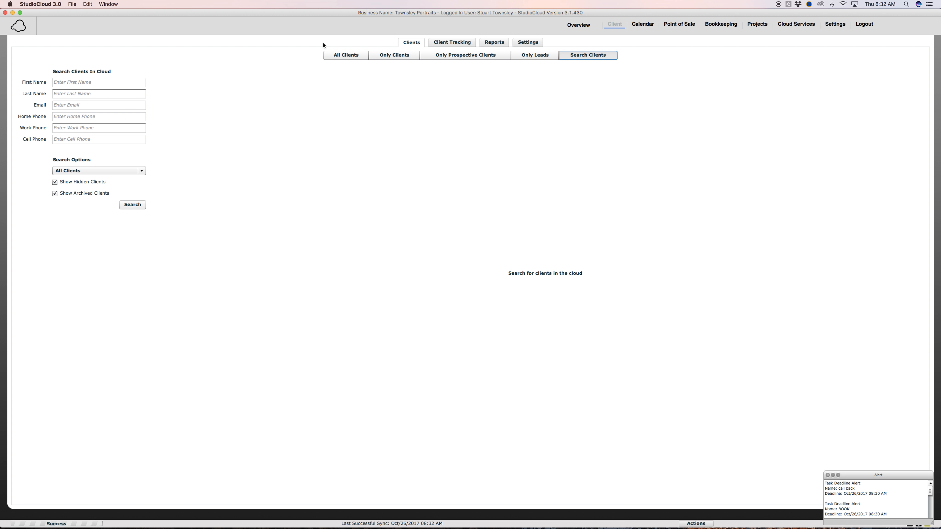
{"action": "left_click", "coordinate": [348, 56]}
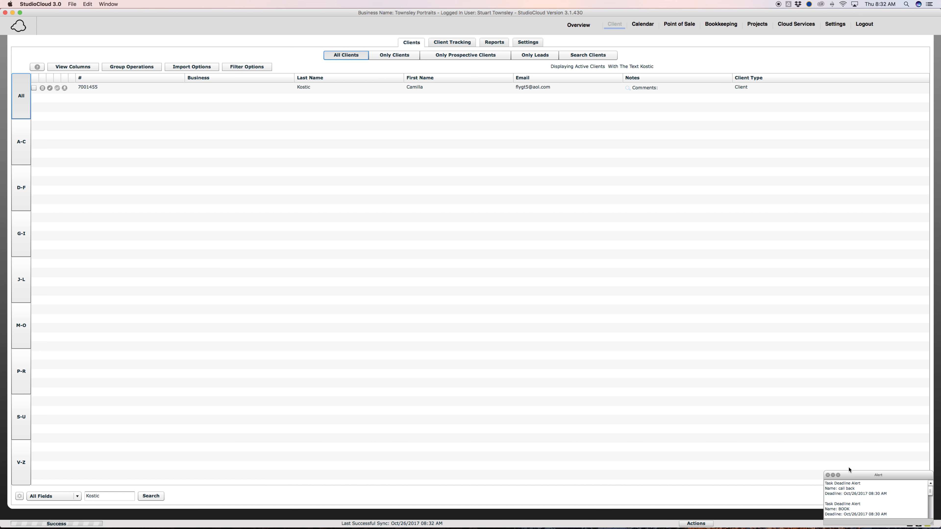
{"action": "left_click", "coordinate": [827, 475]}
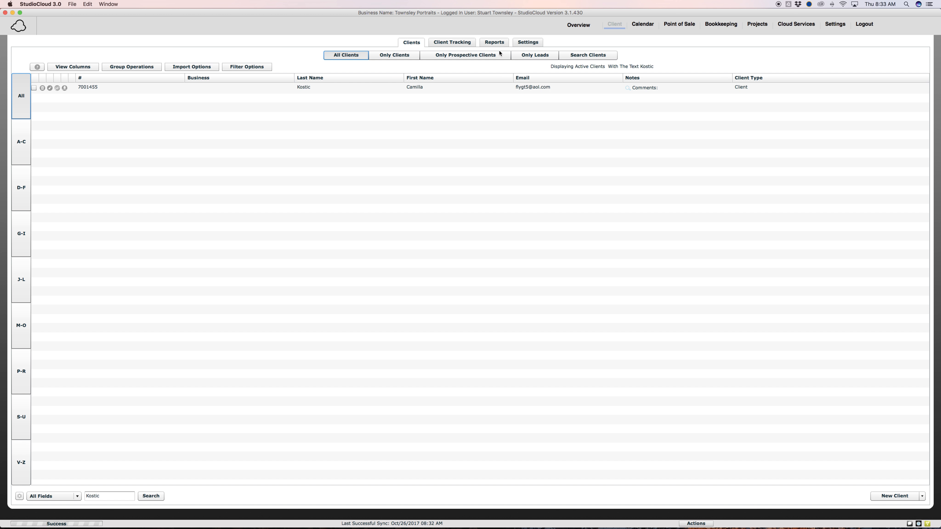
Display the individual client pipeline for (TP)- Lead Tracking in client tracking
{"action": "left_click", "coordinate": [456, 43]}
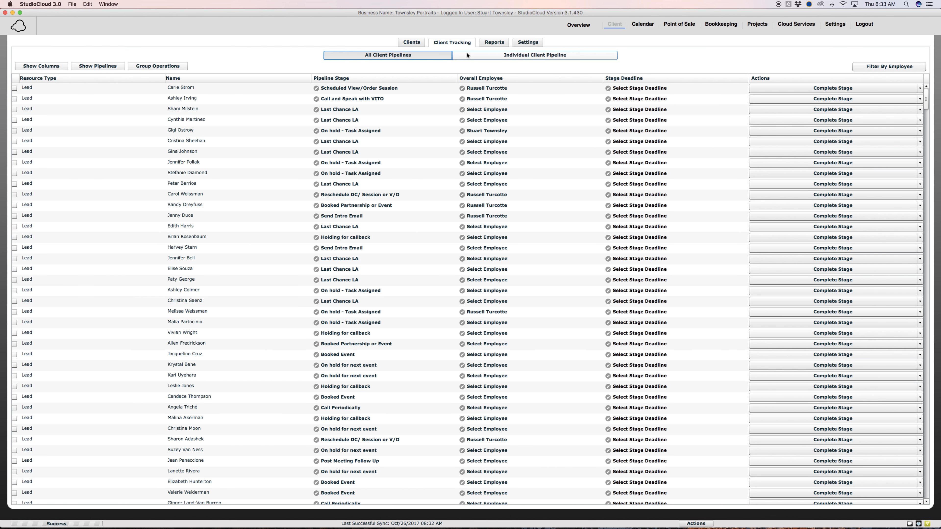
{"action": "left_click", "coordinate": [494, 59]}
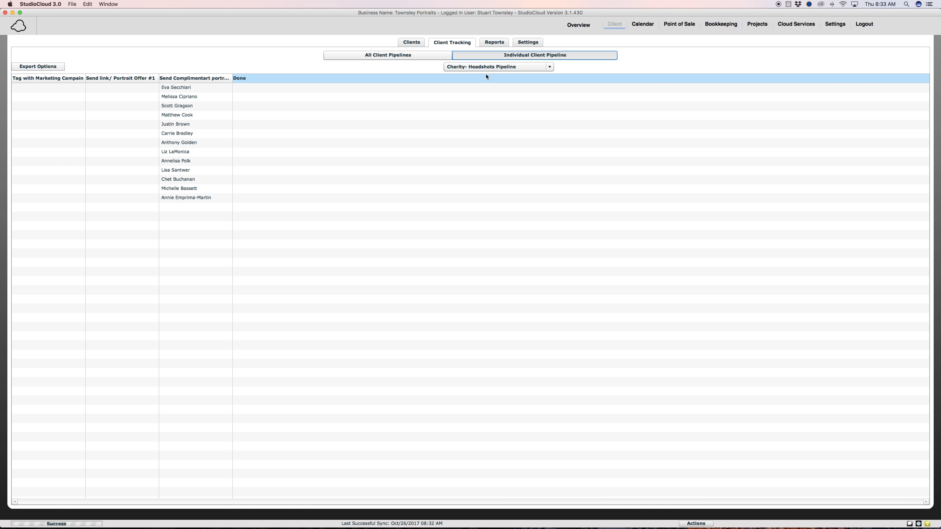
{"action": "left_click", "coordinate": [463, 67]}
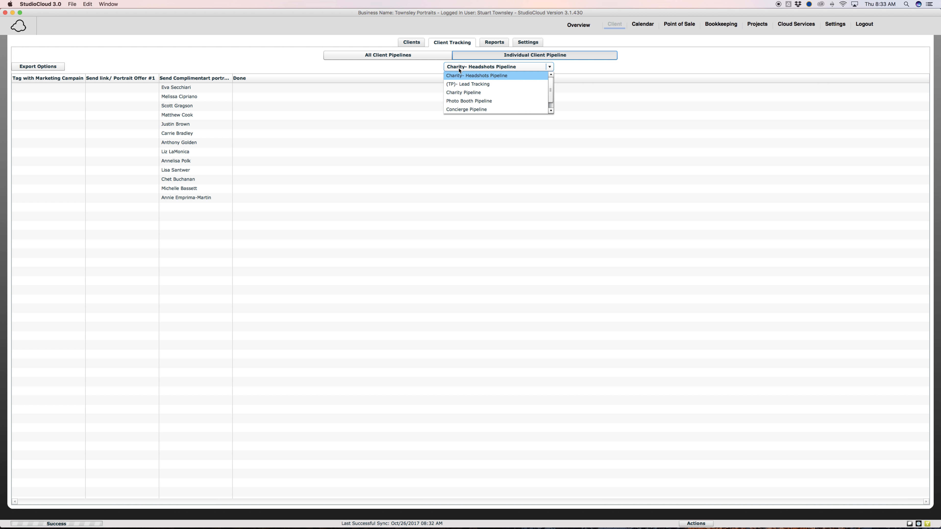
{"action": "mouse_move", "coordinate": [549, 90]}
{"action": "left_mouse_down"}
{"action": "mouse_move", "coordinate": [546, 104]}
{"action": "mouse_move", "coordinate": [546, 76]}
{"action": "left_mouse_up"}
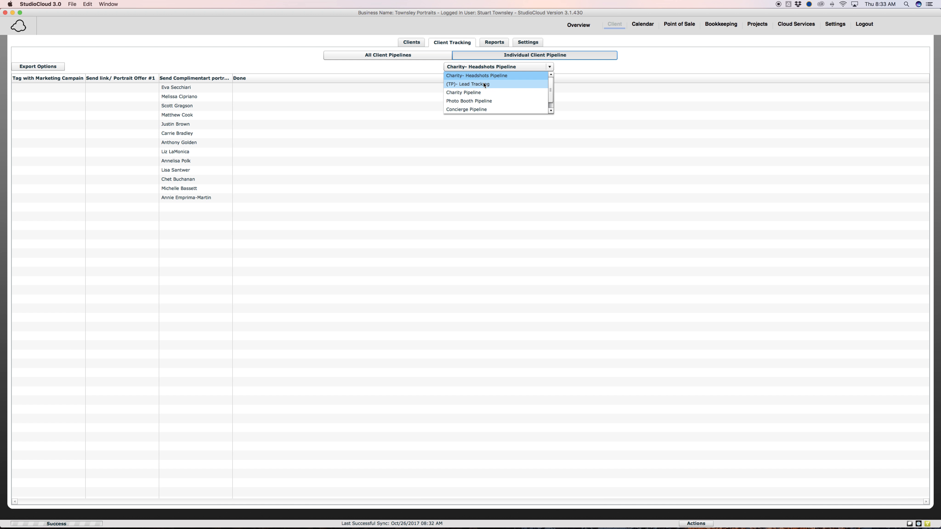
{"action": "left_click", "coordinate": [473, 84]}
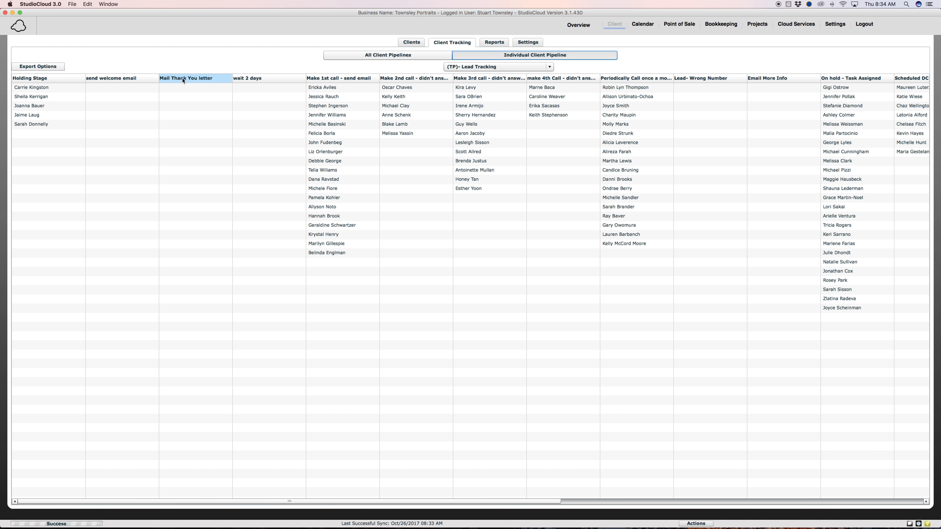
Open the record of the first lead in the Holding Stage column and bring up its list of pipeline stages
{"action": "left_click", "coordinate": [51, 88]}
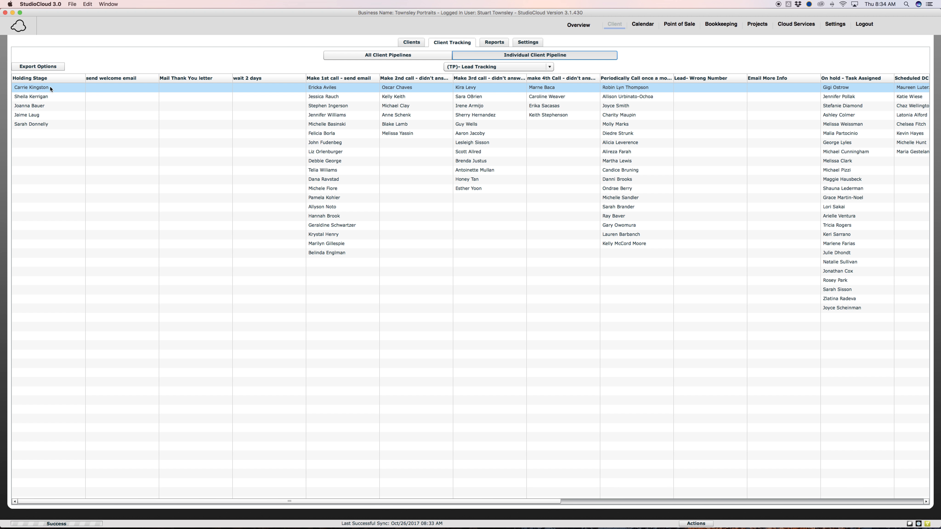
{"action": "left_click", "coordinate": [51, 89]}
{"action": "double_click", "coordinate": [51, 87]}
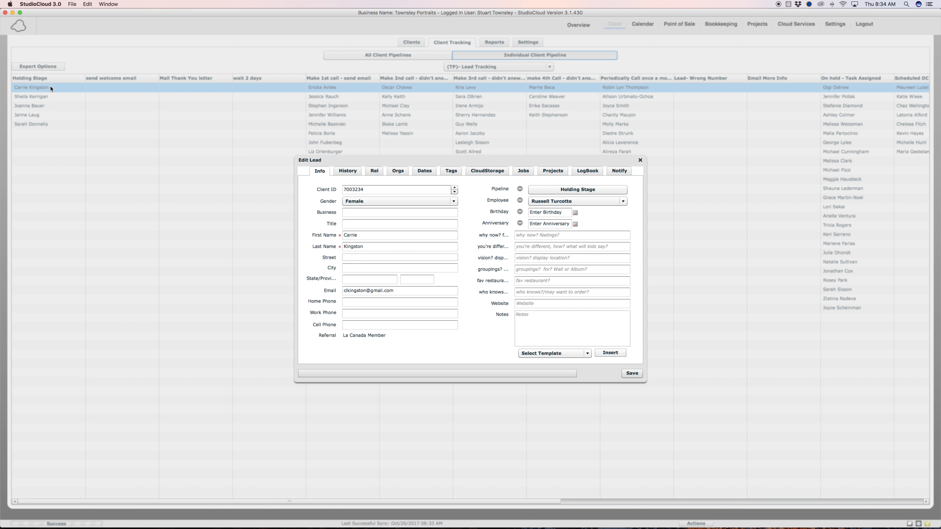
{"action": "left_click", "coordinate": [571, 190]}
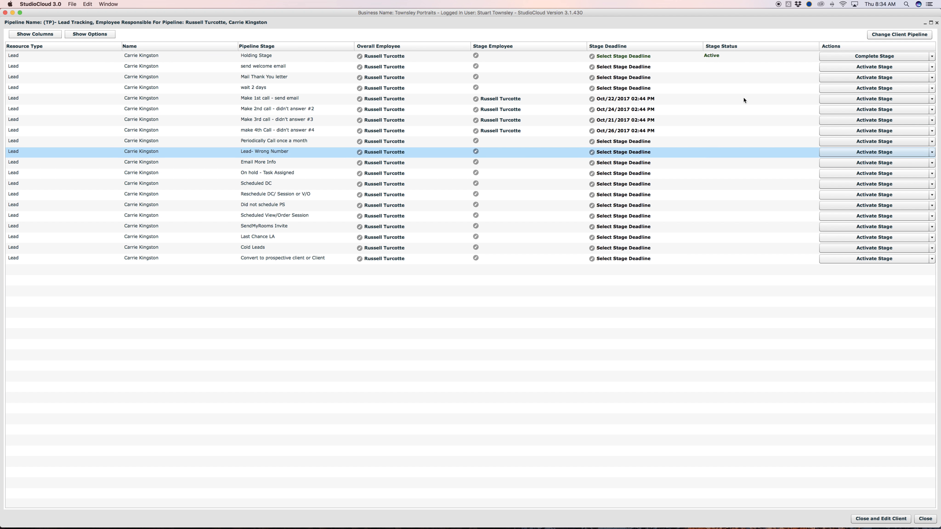
Activate the lead's "send welcome email" stage and close the generated email without sending it
{"action": "left_click", "coordinate": [834, 70]}
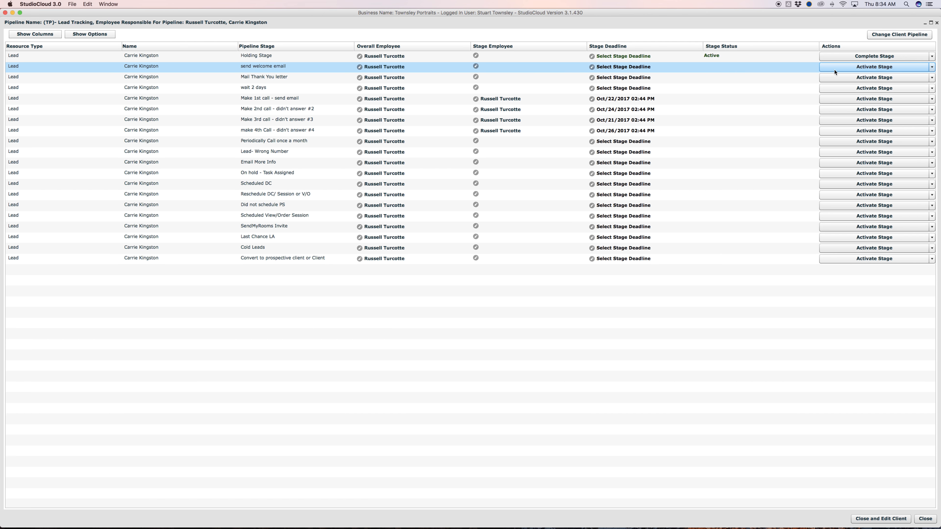
{"action": "left_click", "coordinate": [834, 70]}
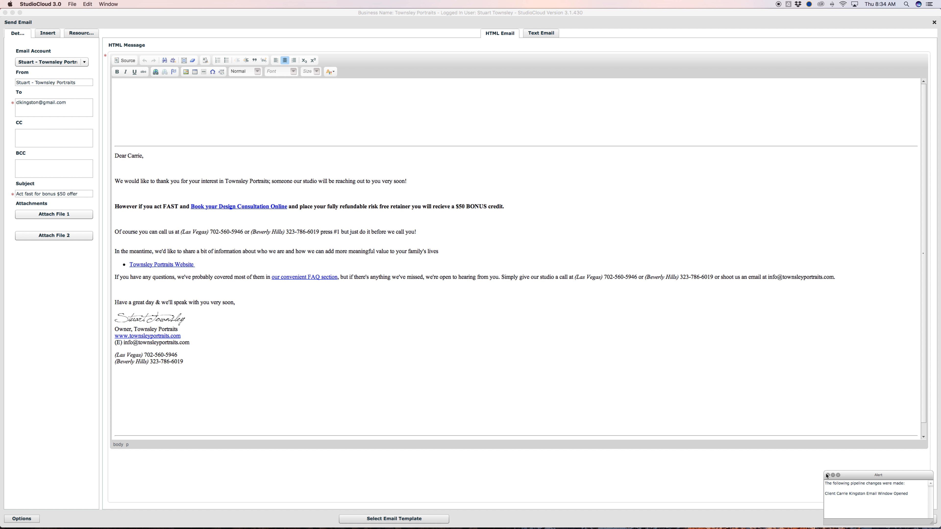
{"action": "left_click", "coordinate": [934, 23]}
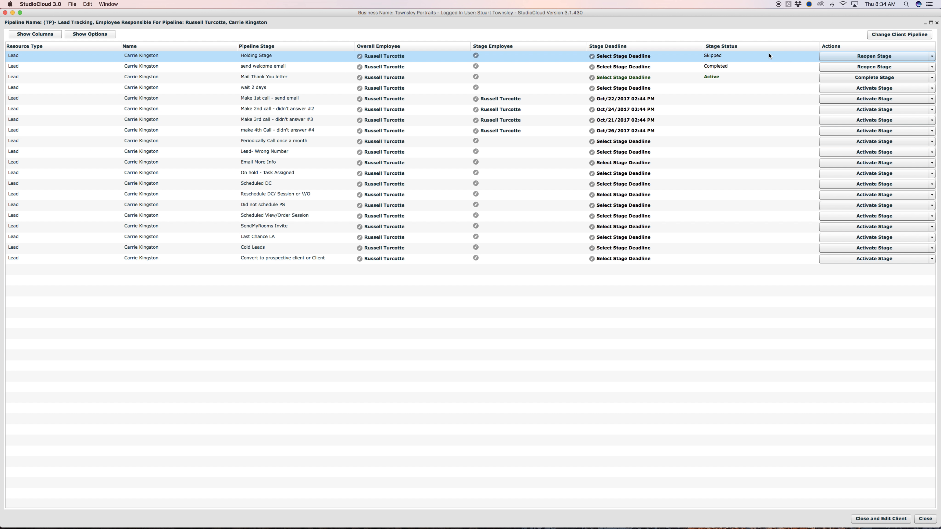
Reopen the "send welcome email" stage, complete it again and close the welcome email without sending it
{"action": "left_click", "coordinate": [839, 69]}
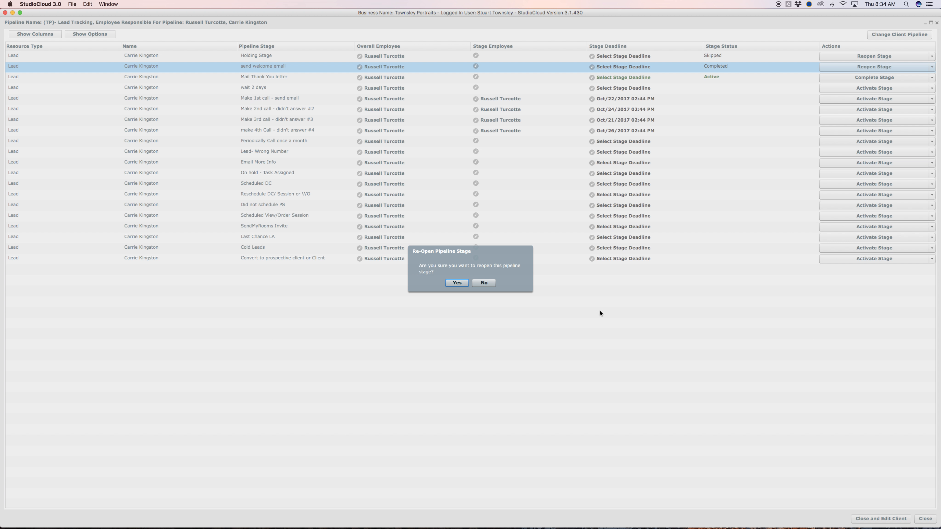
{"action": "left_click", "coordinate": [463, 282]}
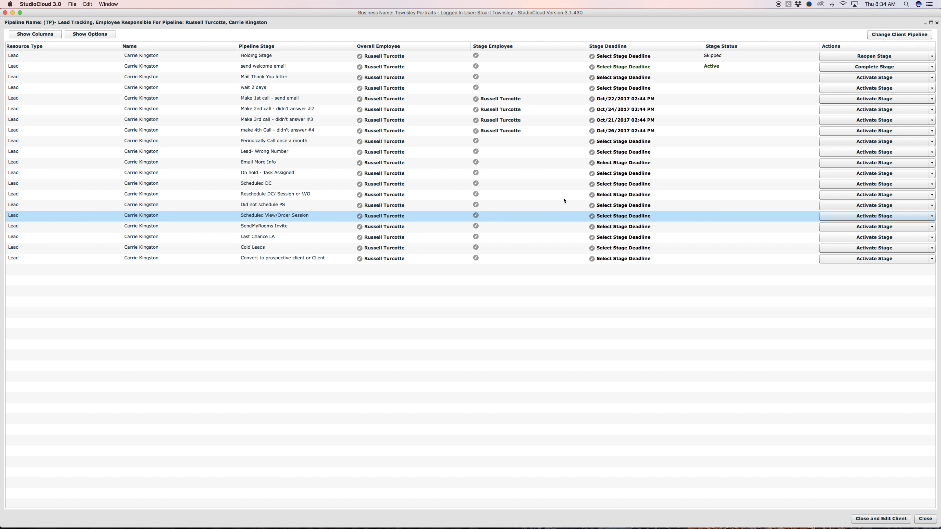
{"action": "left_click", "coordinate": [822, 68]}
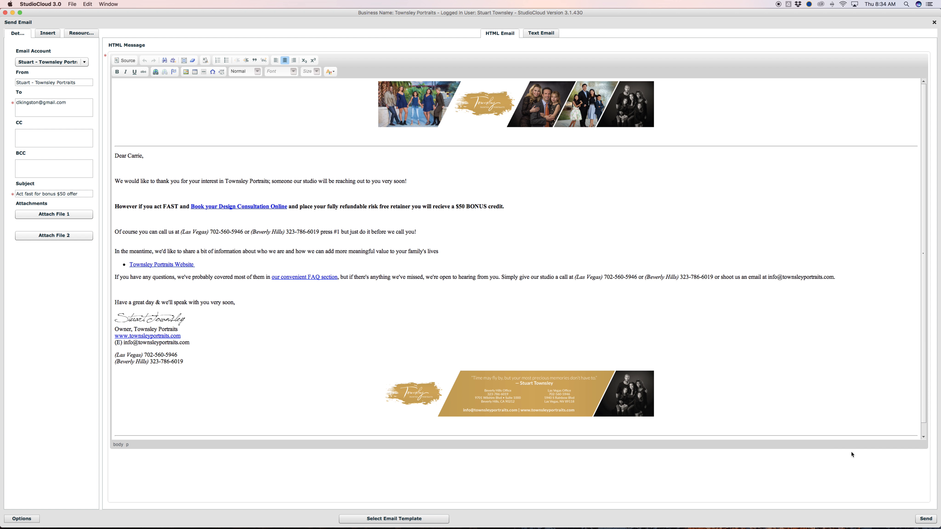
{"action": "left_click", "coordinate": [934, 23]}
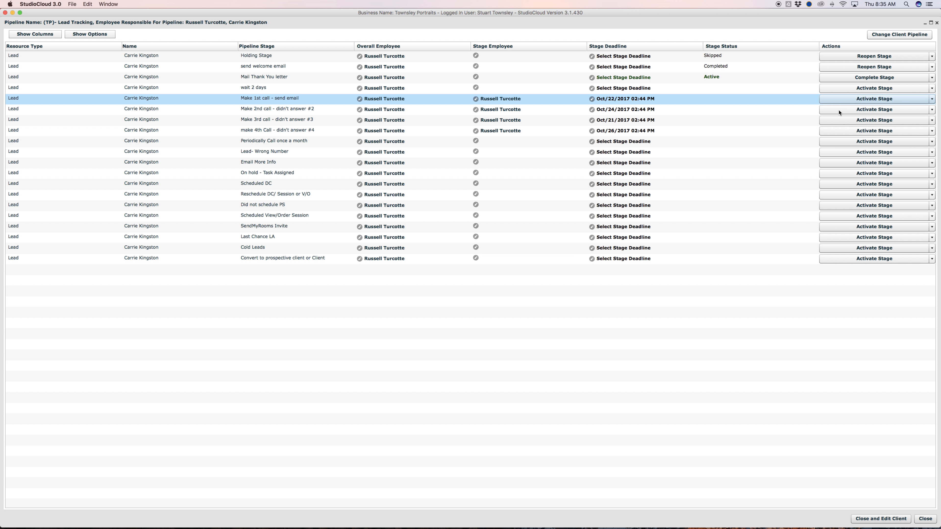
Examine the lead's follow-up stages from the first call to "Periodically Call once a month", and close the pipeline list
{"action": "left_click", "coordinate": [848, 110]}
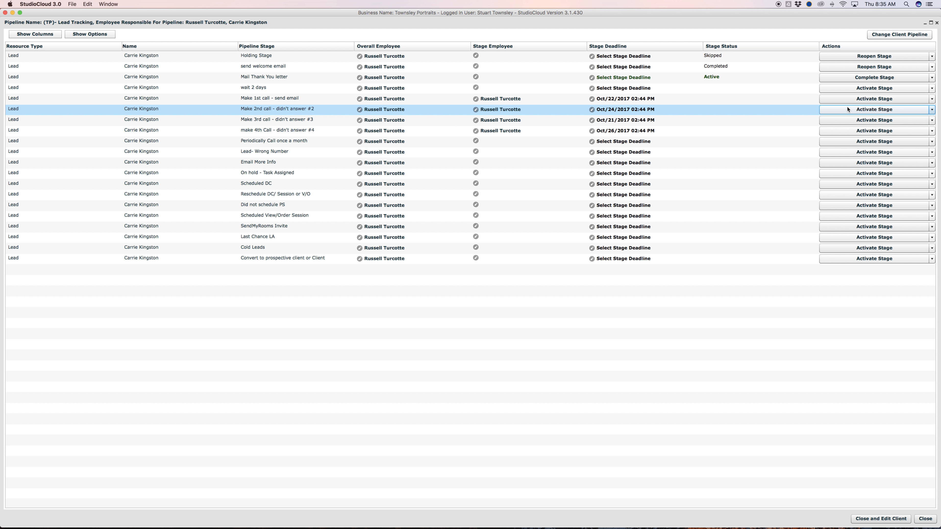
{"action": "left_click", "coordinate": [847, 104]}
{"action": "left_click", "coordinate": [843, 112]}
{"action": "left_click", "coordinate": [844, 118]}
{"action": "left_click", "coordinate": [844, 131]}
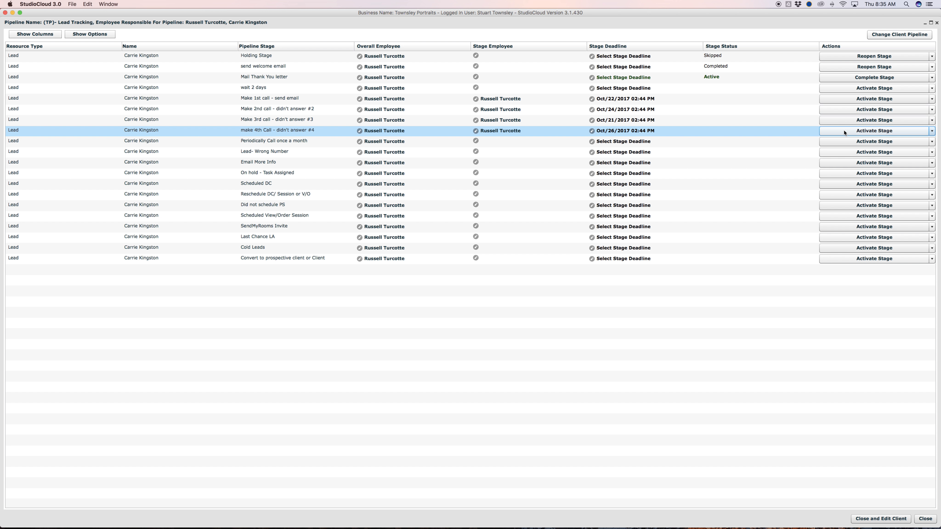
{"action": "left_click", "coordinate": [845, 123]}
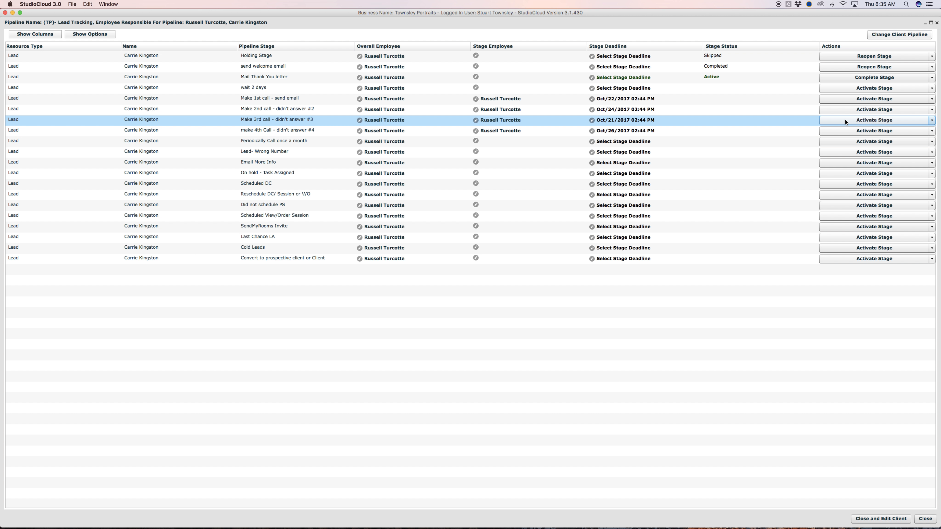
{"action": "left_click", "coordinate": [845, 141]}
{"action": "left_click", "coordinate": [846, 130]}
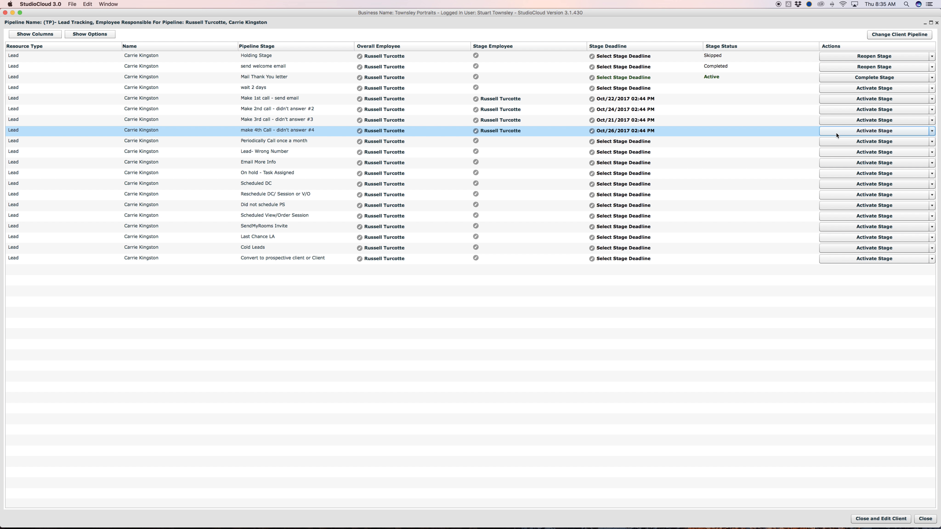
{"action": "left_click", "coordinate": [837, 141]}
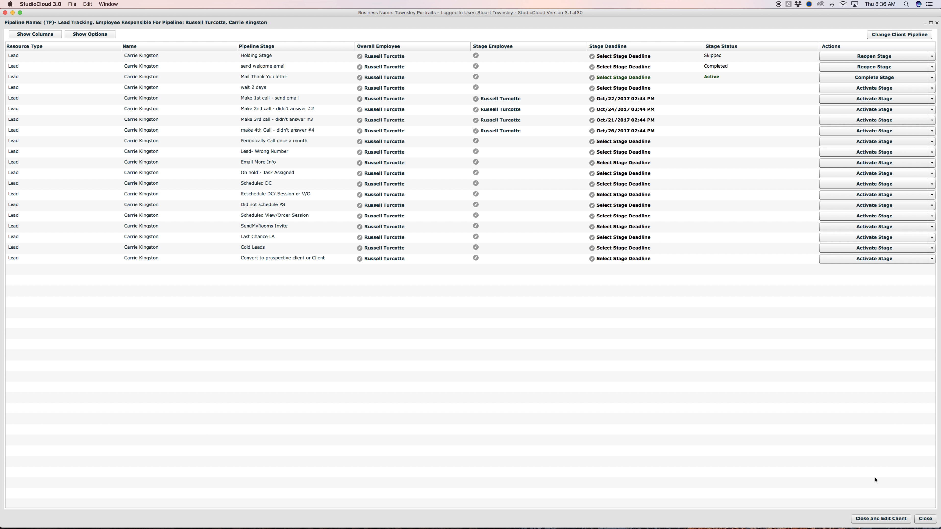
{"action": "left_click", "coordinate": [929, 516]}
{"action": "left_click", "coordinate": [922, 519]}
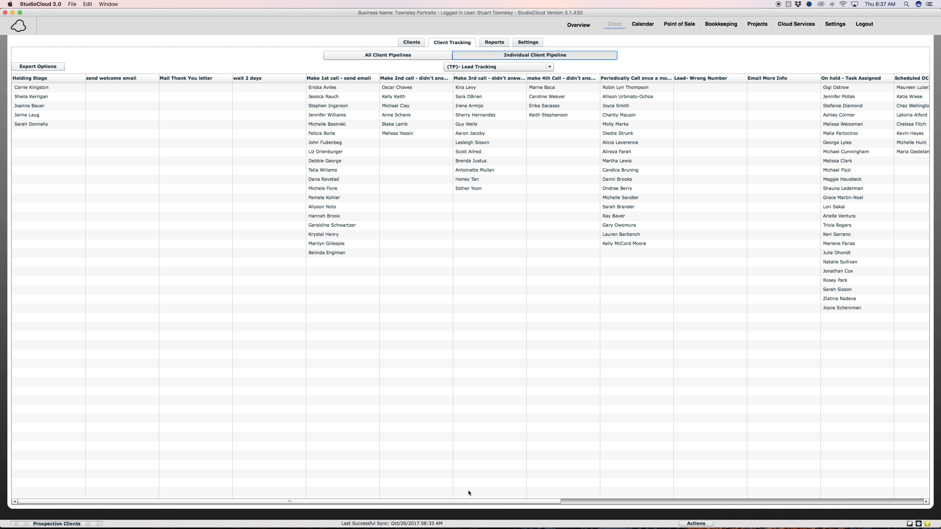
Open the pipeline of the client under "Convert to prospective client or Client", complete that stage and close the list
{"action": "left_click_drag", "start_coordinate": [465, 501], "coordinate": [581, 504]}
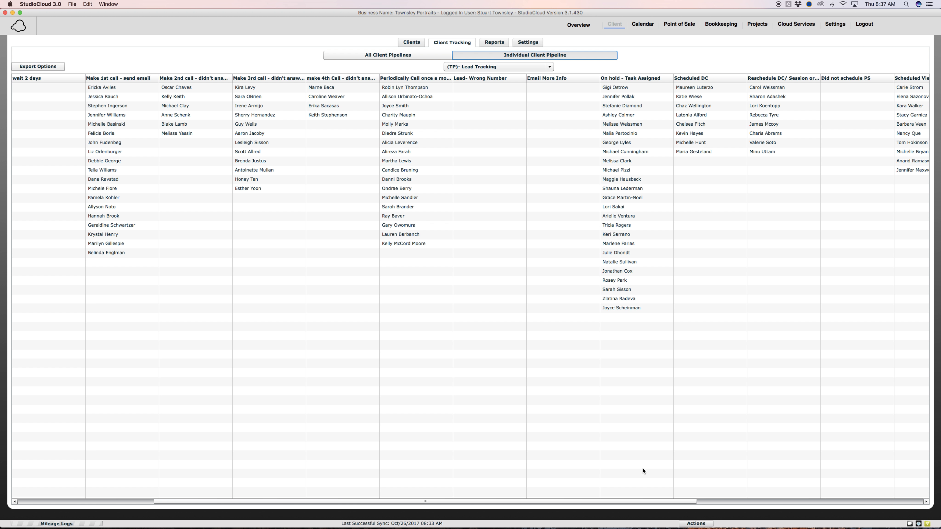
{"action": "left_click_drag", "start_coordinate": [661, 503], "coordinate": [935, 516]}
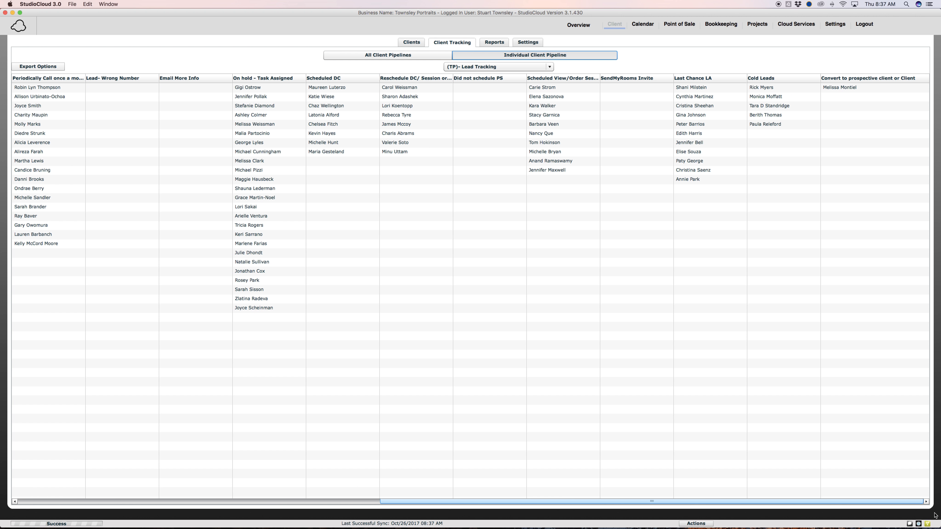
{"action": "left_click", "coordinate": [860, 89]}
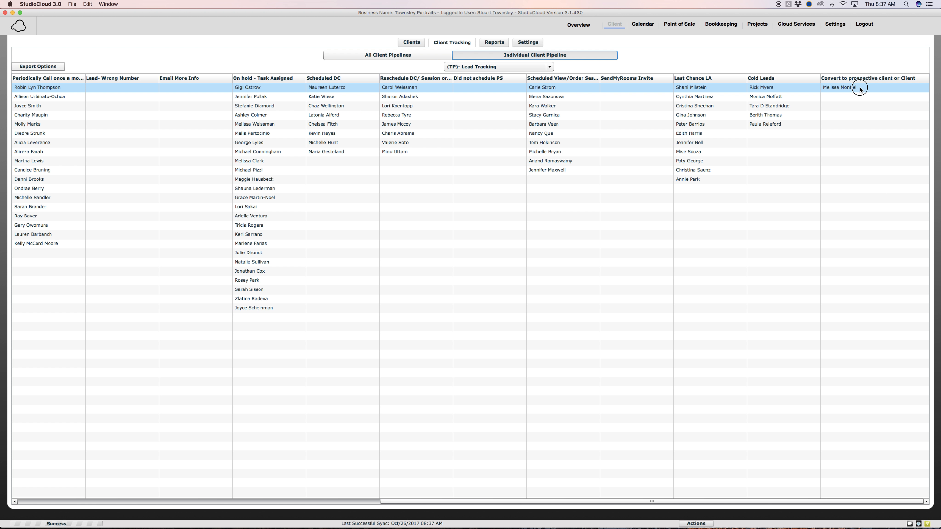
{"action": "double_click", "coordinate": [859, 89]}
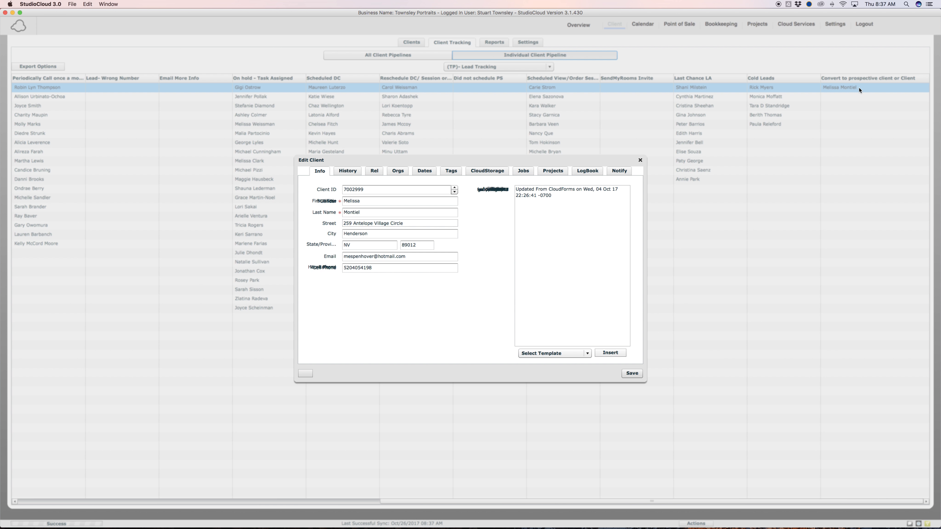
{"action": "left_click", "coordinate": [623, 189]}
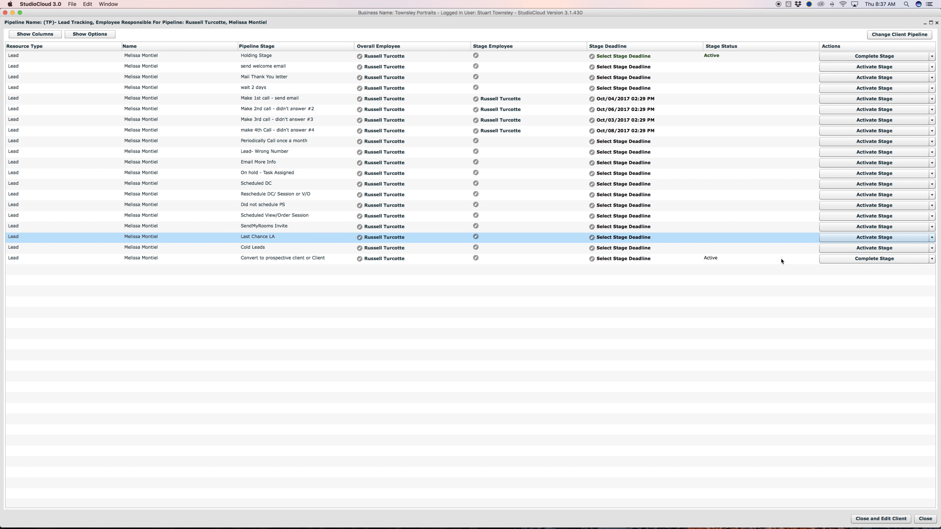
{"action": "left_click", "coordinate": [829, 258]}
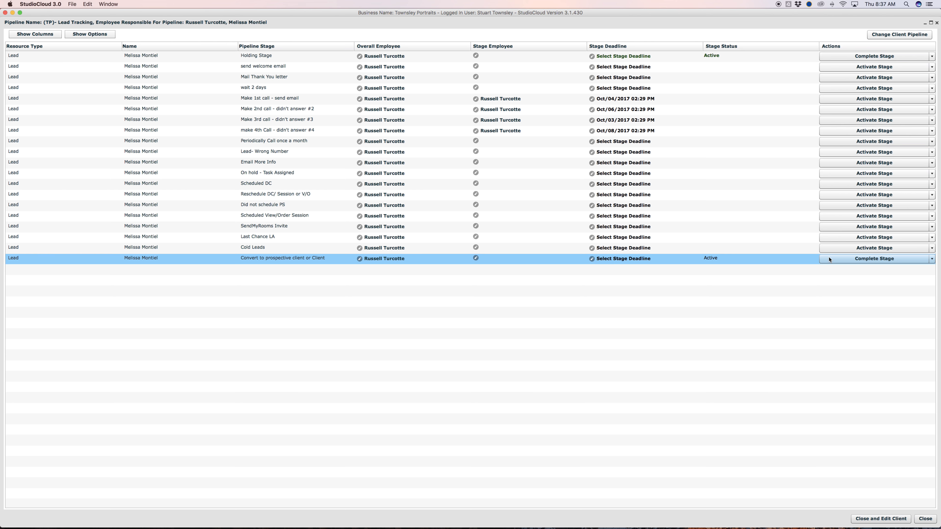
{"action": "left_click", "coordinate": [924, 518]}
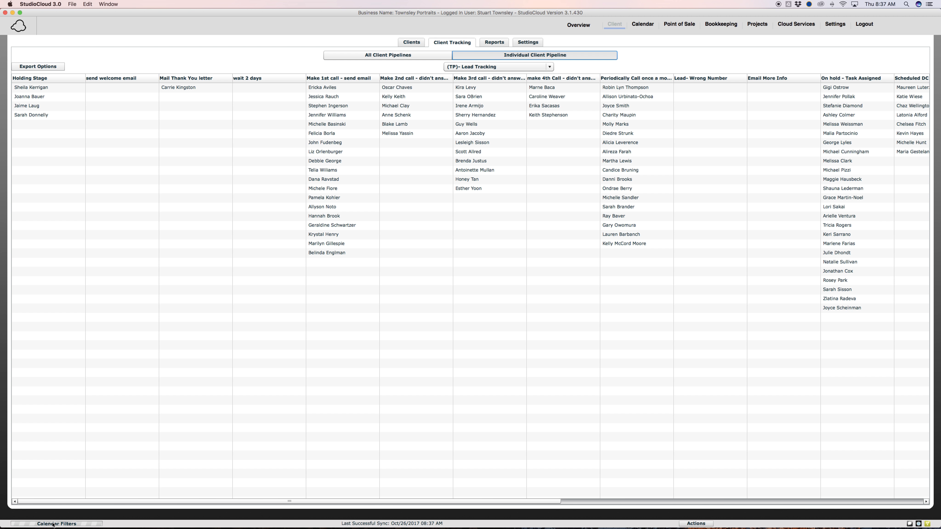
View the record and notes of the last lead in the "Make 2nd call - didn't answer #2" column, and close it
{"action": "left_click", "coordinate": [415, 136]}
{"action": "double_click", "coordinate": [415, 135]}
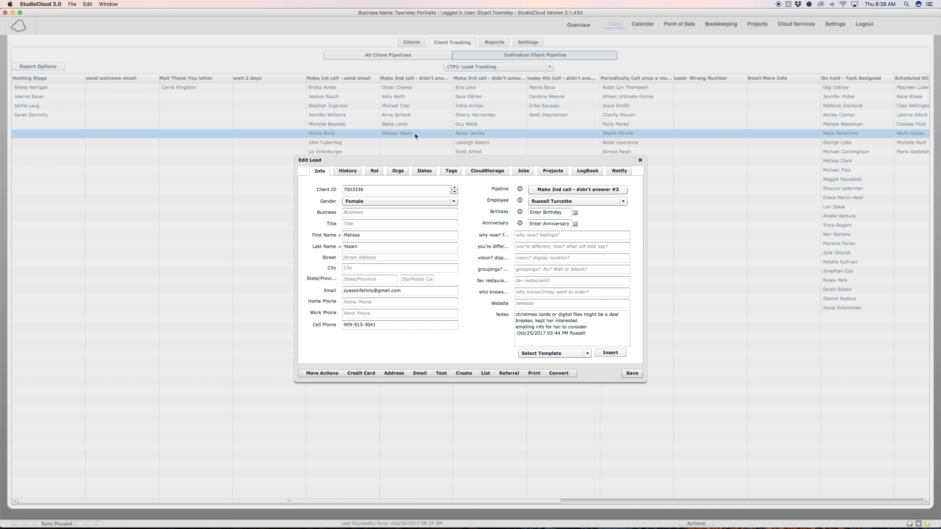
{"action": "left_click", "coordinate": [640, 161]}
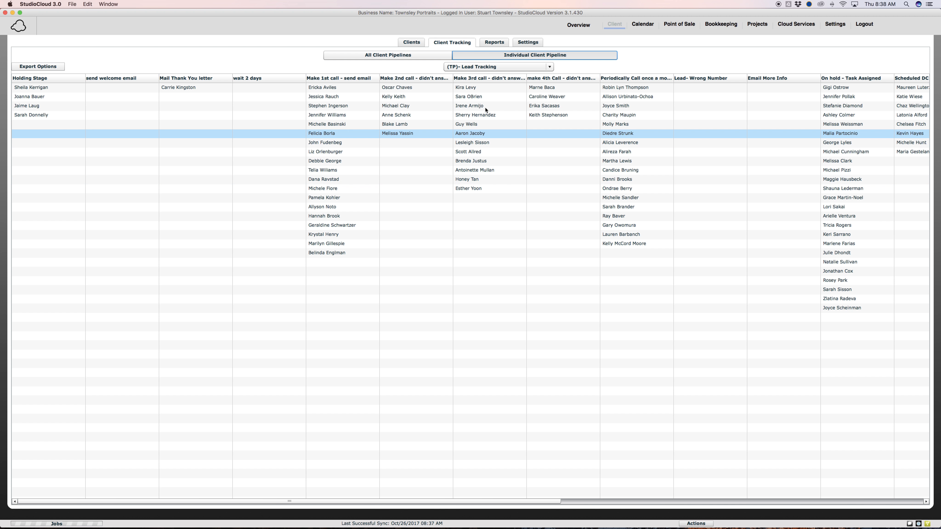
Open the client reports overview
{"action": "left_click", "coordinate": [499, 43]}
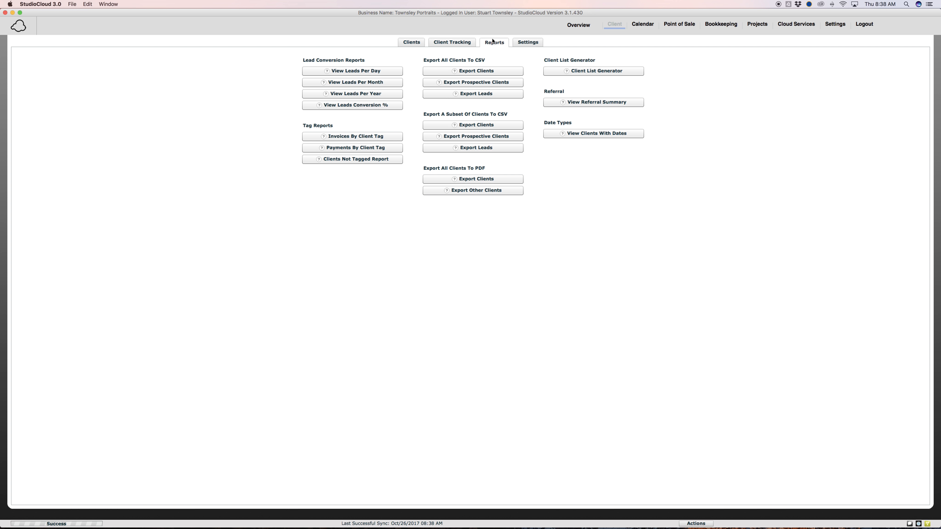
Review the marketing campaigns list in the client settings, down to the Jack and Jill April 2017 campaign, and close it
{"action": "left_click", "coordinate": [516, 43]}
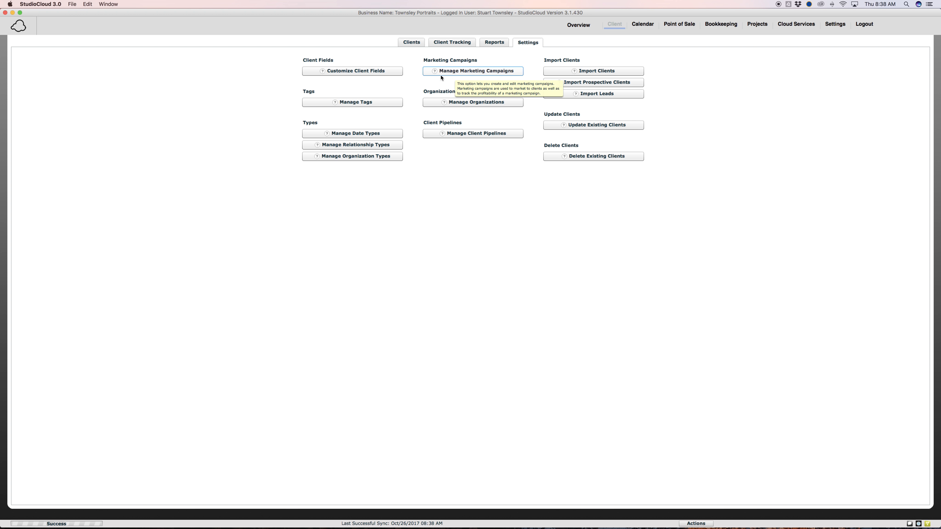
{"action": "left_click", "coordinate": [457, 72]}
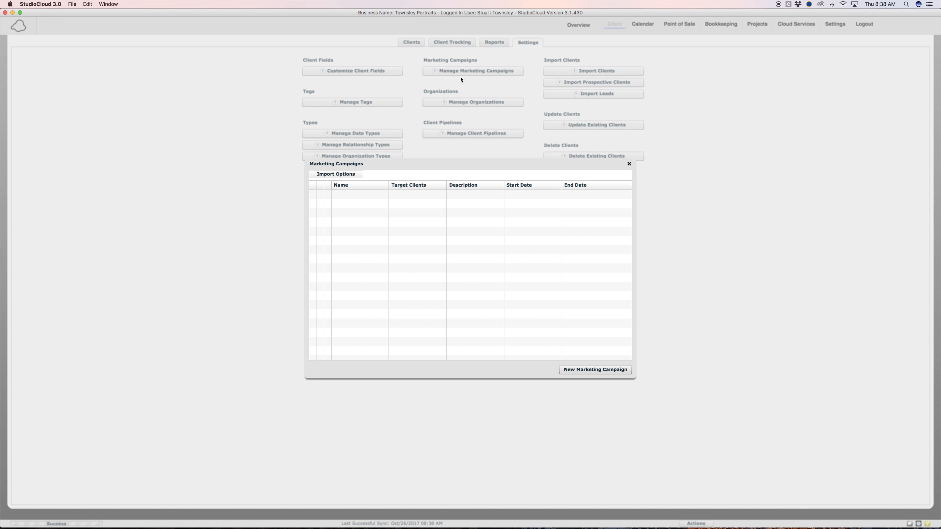
{"action": "left_click", "coordinate": [347, 288]}
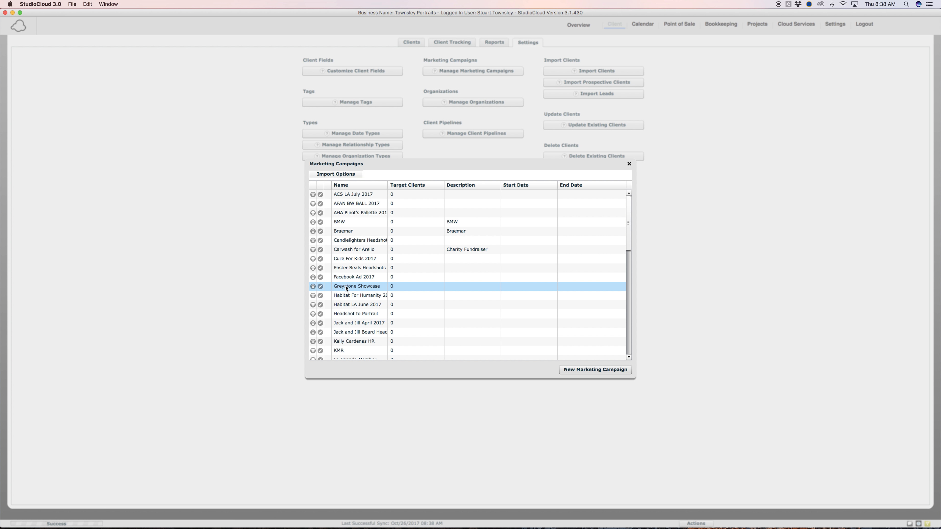
{"action": "left_click", "coordinate": [351, 325]}
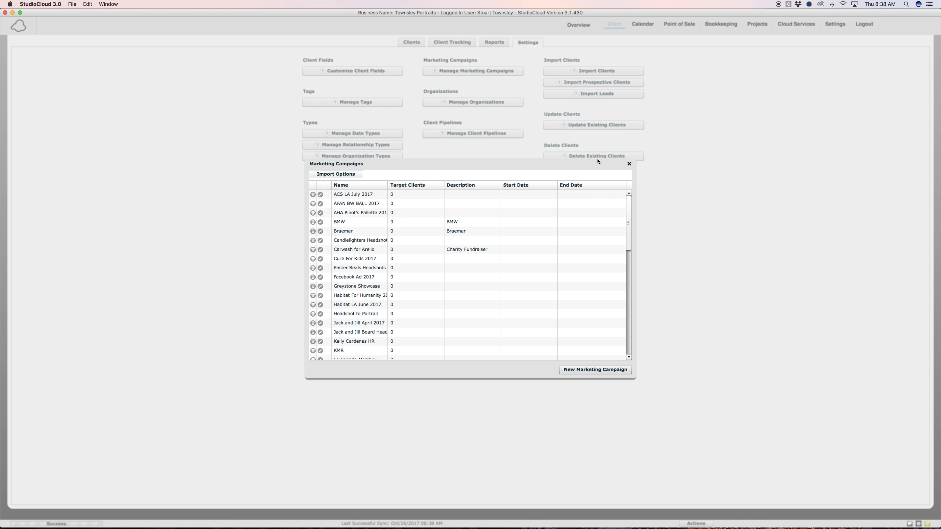
{"action": "left_click", "coordinate": [628, 164]}
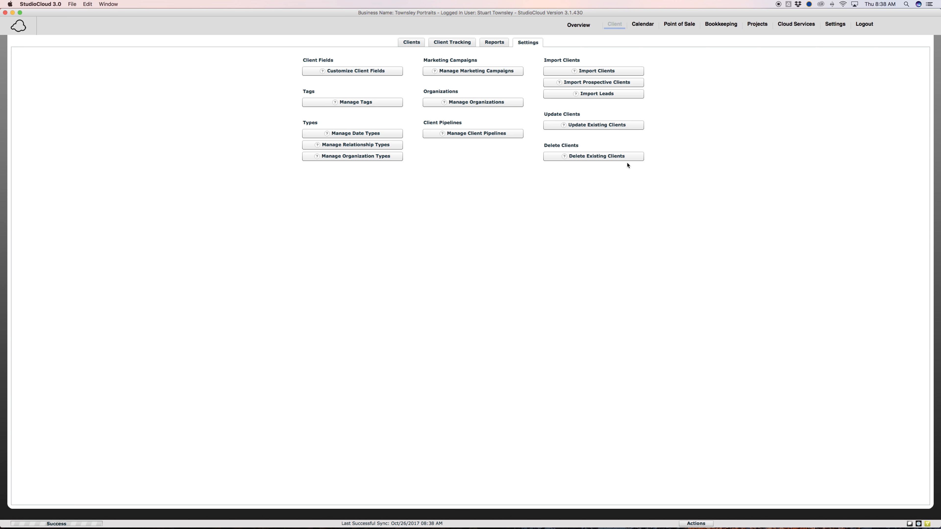
Open the record of the client listed under all clients, view the assigned tags and return to the general information
{"action": "left_click", "coordinate": [411, 42]}
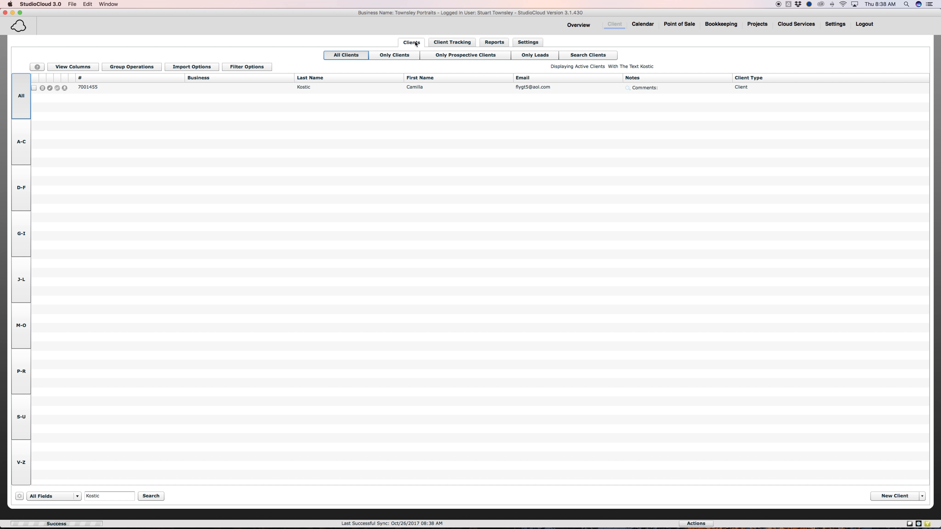
{"action": "double_click", "coordinate": [304, 87]}
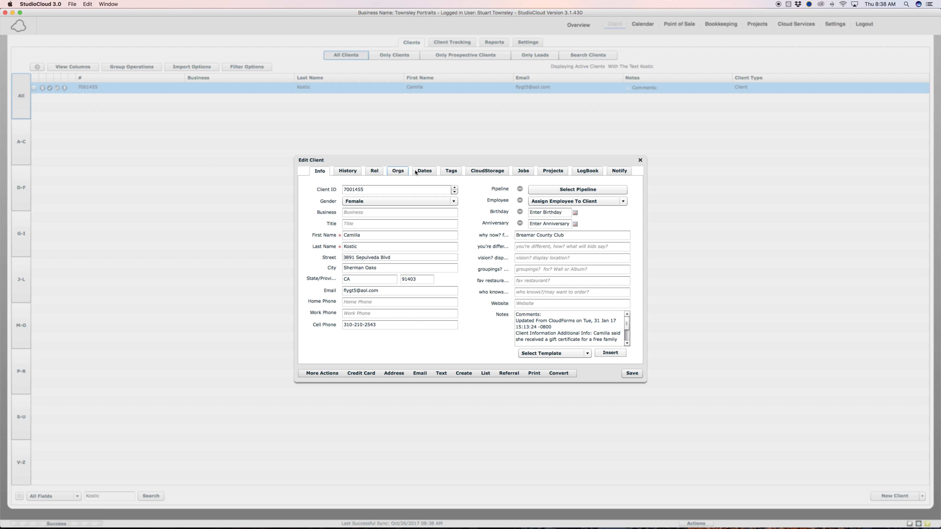
{"action": "left_click", "coordinate": [450, 172]}
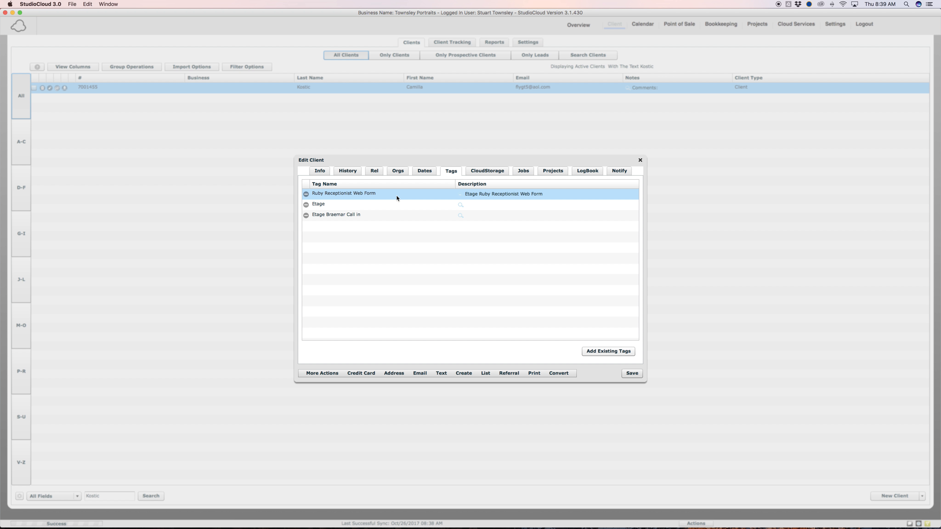
{"action": "left_click", "coordinate": [323, 173]}
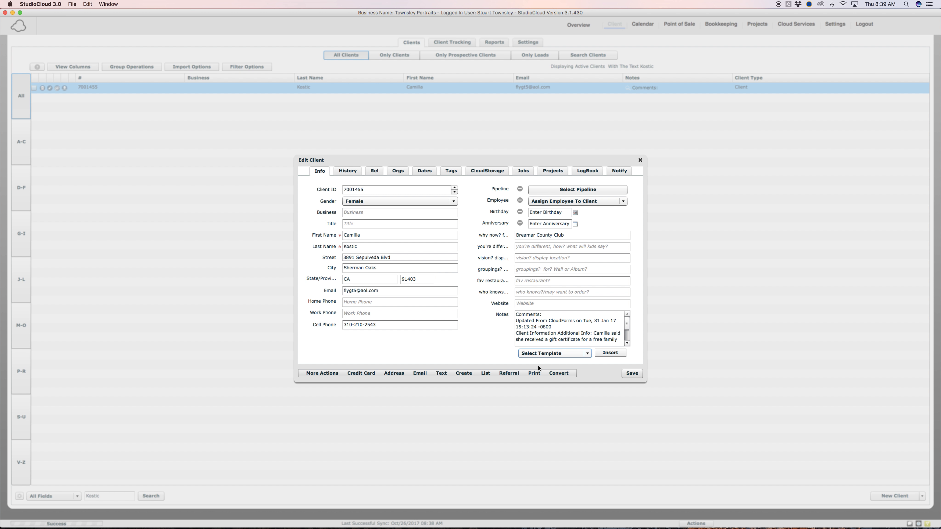
Set the client's referral to the Braemar marketing campaign and save the client record
{"action": "left_click", "coordinate": [518, 373]}
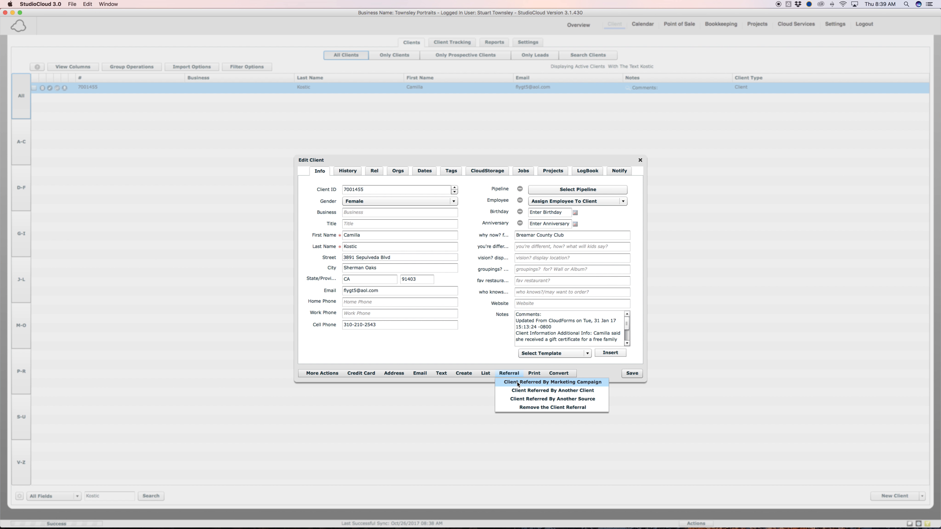
{"action": "left_click", "coordinate": [518, 382]}
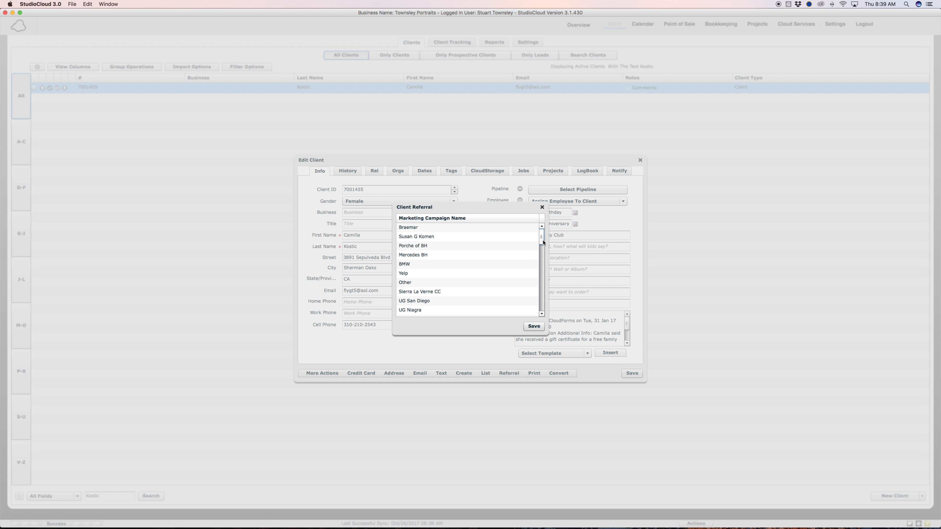
{"action": "left_click", "coordinate": [497, 228]}
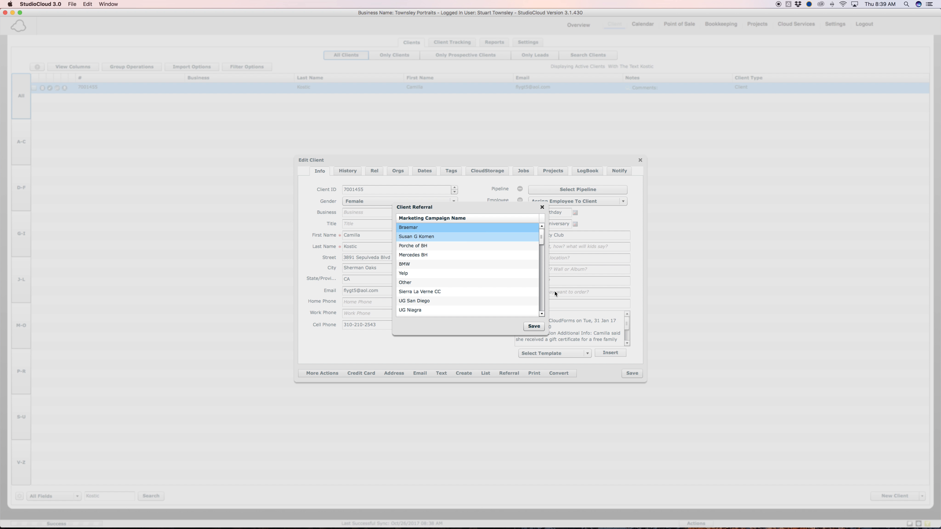
{"action": "left_click", "coordinate": [534, 326]}
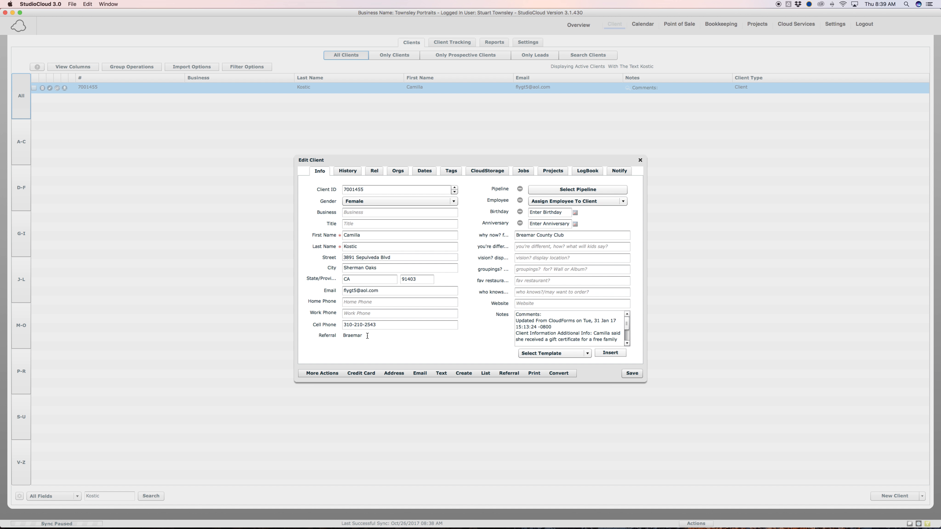
{"action": "left_click", "coordinate": [632, 374]}
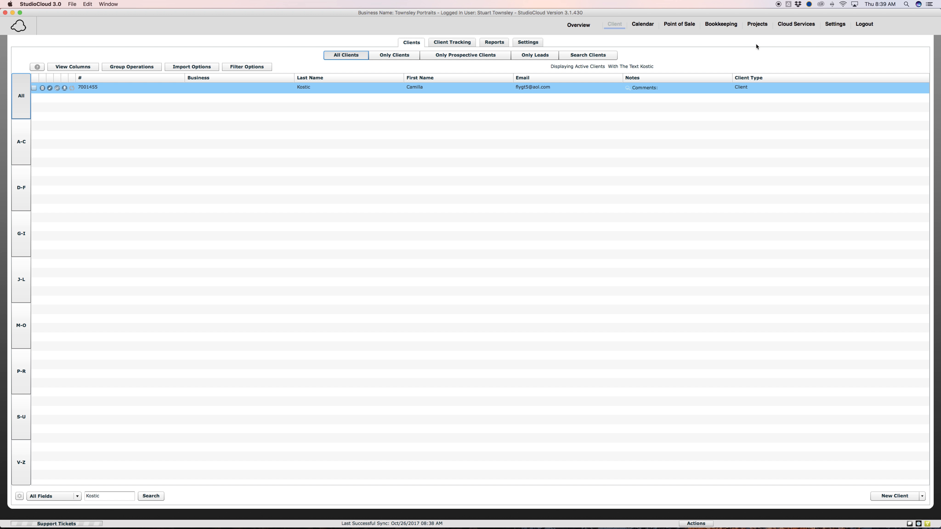
Open the calendar types manager from the calendar settings and sort the sub-types by calendar type
{"action": "left_click", "coordinate": [642, 25]}
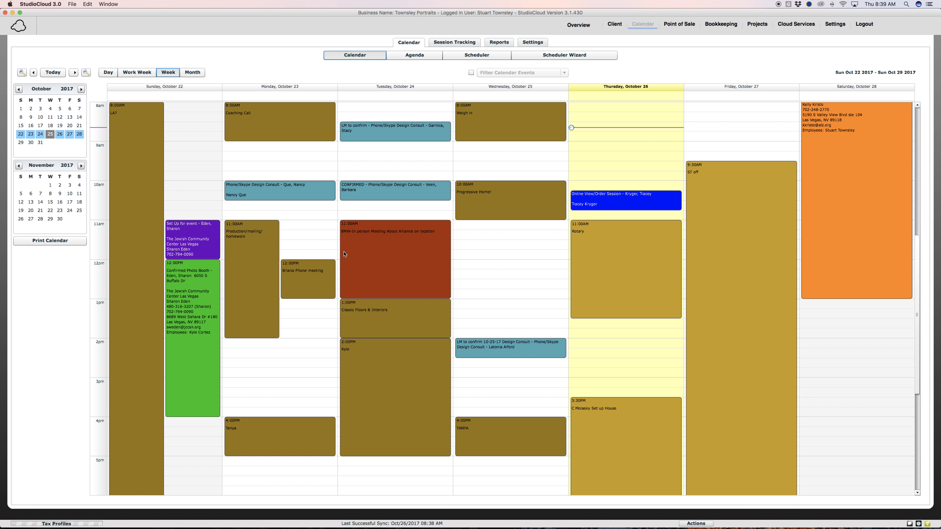
{"action": "left_click", "coordinate": [532, 42]}
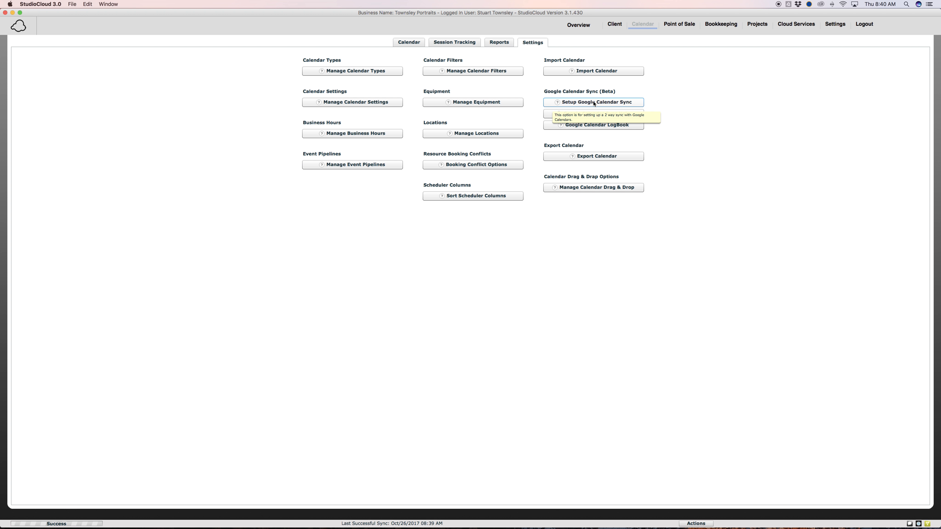
{"action": "left_click", "coordinate": [383, 72]}
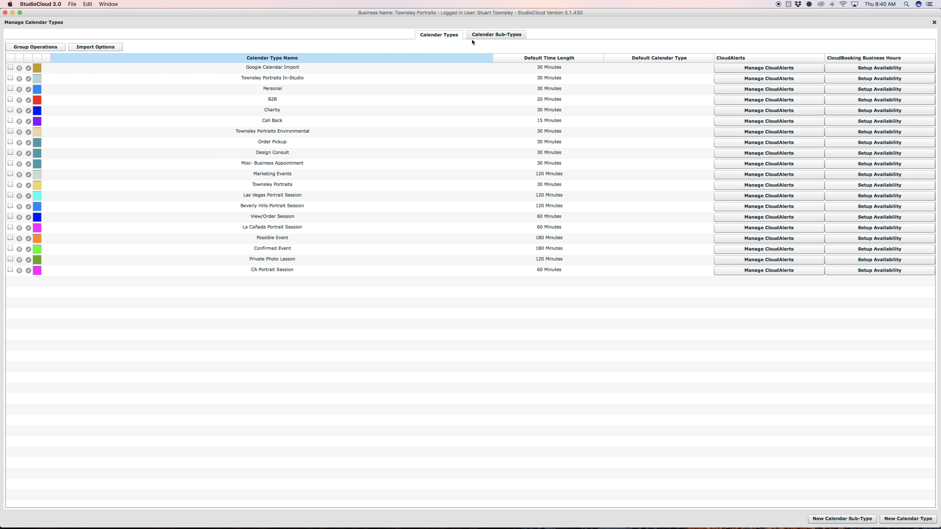
{"action": "left_click", "coordinate": [501, 35]}
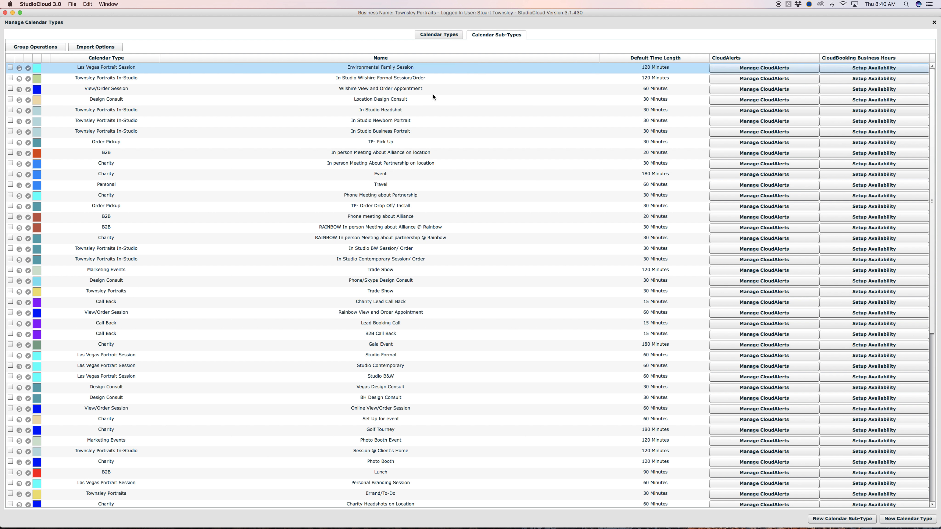
{"action": "left_click", "coordinate": [121, 58]}
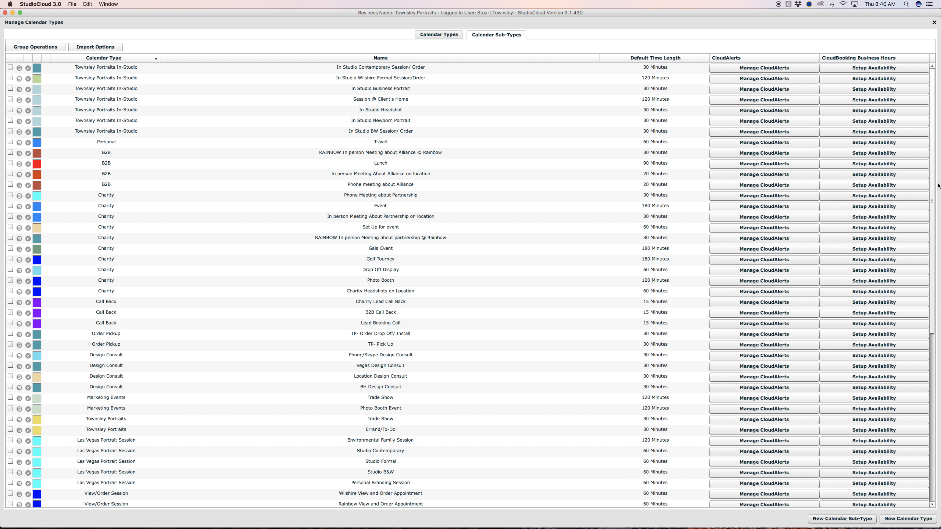
Compare the main calendar types with their sub-types and close the calendar types manager
{"action": "left_click", "coordinate": [447, 35]}
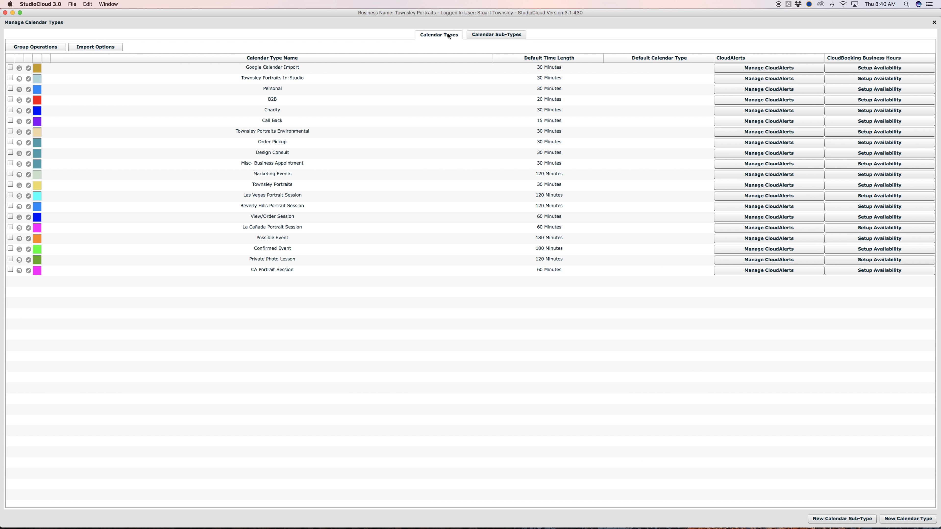
{"action": "left_click", "coordinate": [207, 132]}
{"action": "left_click", "coordinate": [498, 35]}
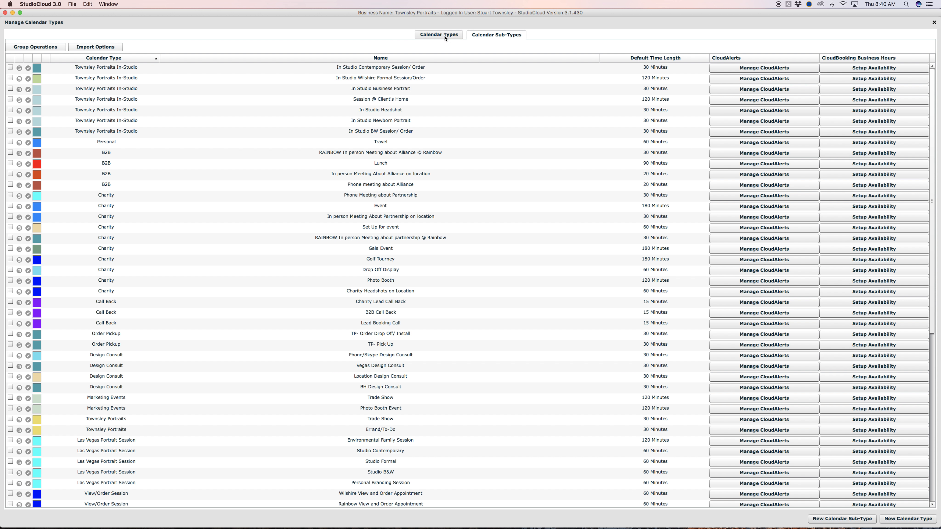
{"action": "left_click", "coordinate": [424, 33]}
{"action": "left_click", "coordinate": [507, 36]}
{"action": "left_click", "coordinate": [437, 35]}
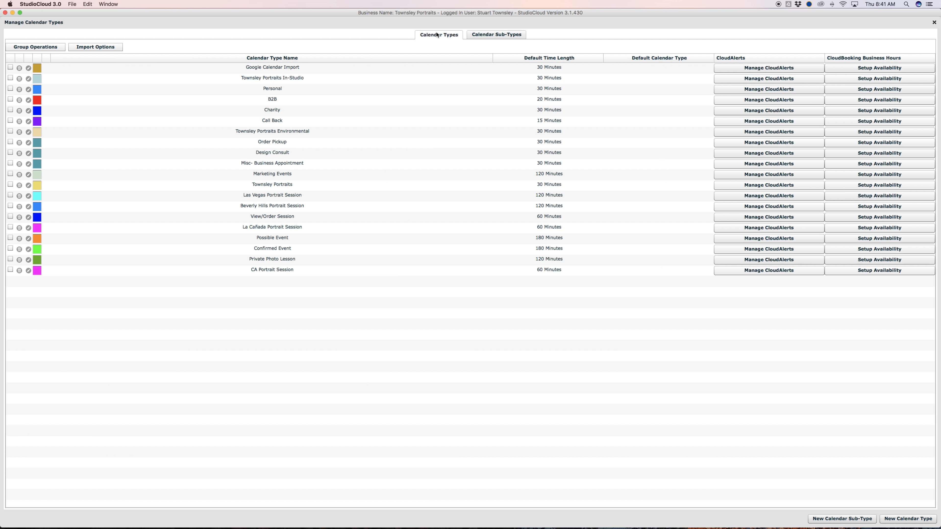
{"action": "left_click", "coordinate": [933, 22]}
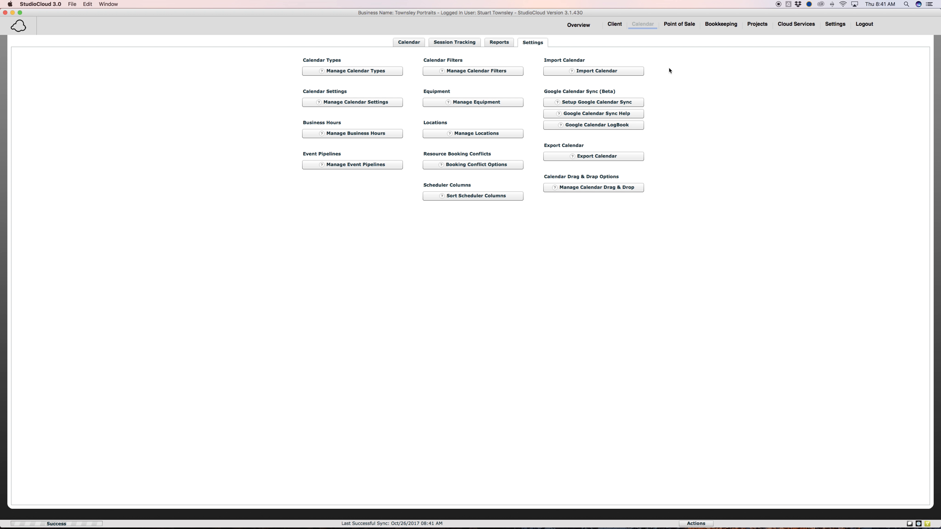
View the point of sale invoices and reports, and open the Sales Report date range options and close them
{"action": "left_click", "coordinate": [680, 28]}
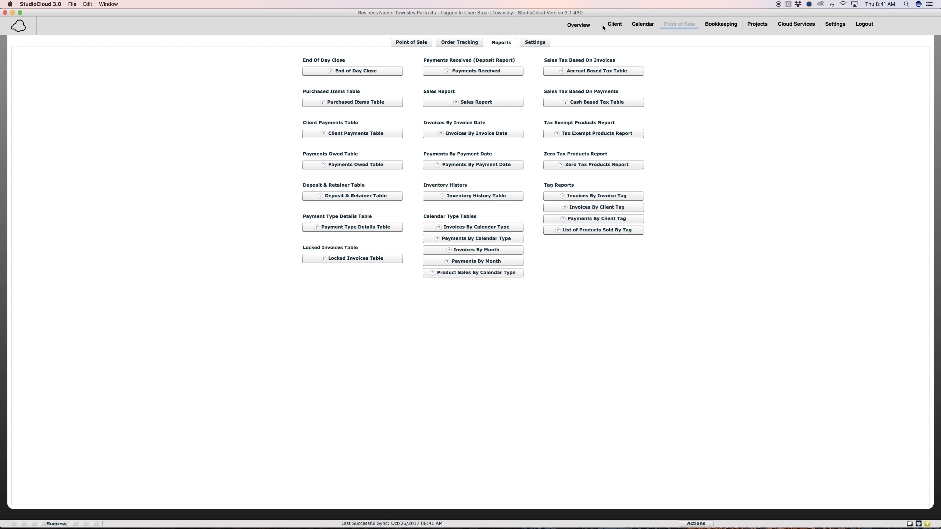
{"action": "left_click", "coordinate": [417, 42]}
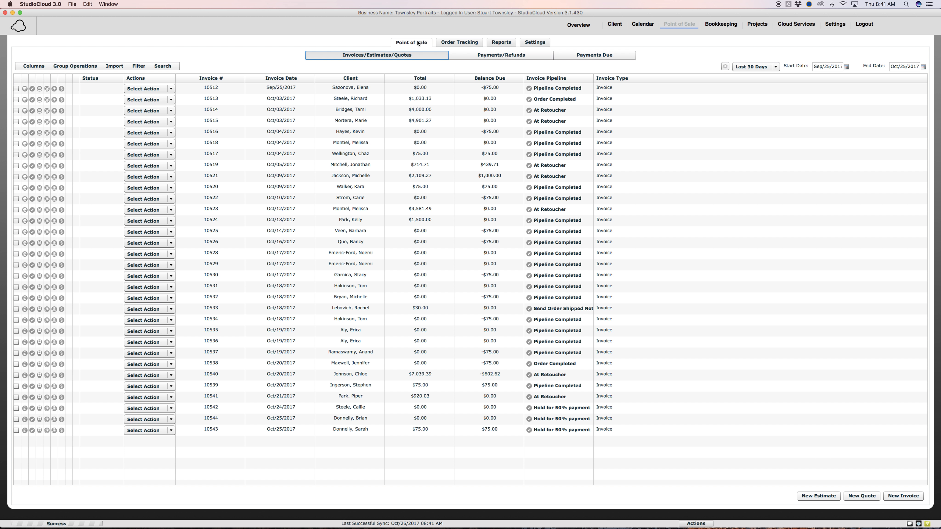
{"action": "left_click", "coordinate": [504, 43]}
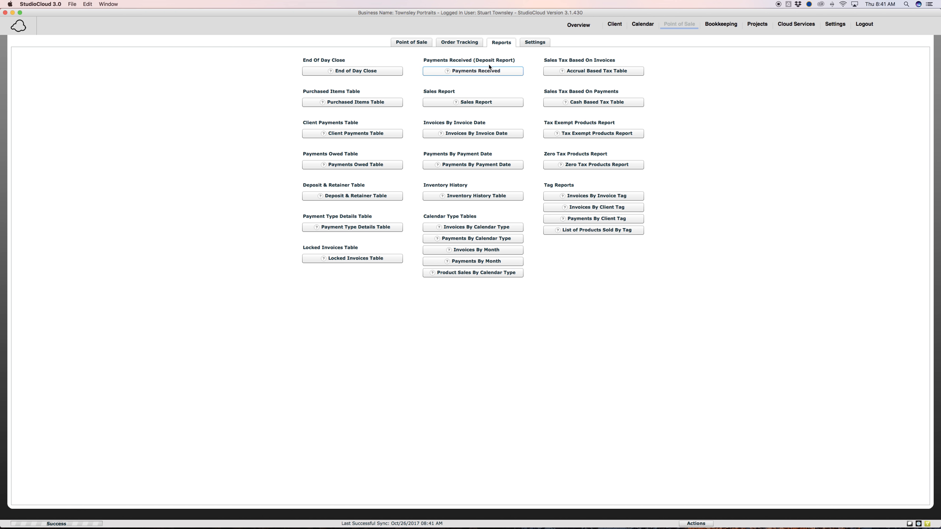
{"action": "left_click", "coordinate": [486, 103]}
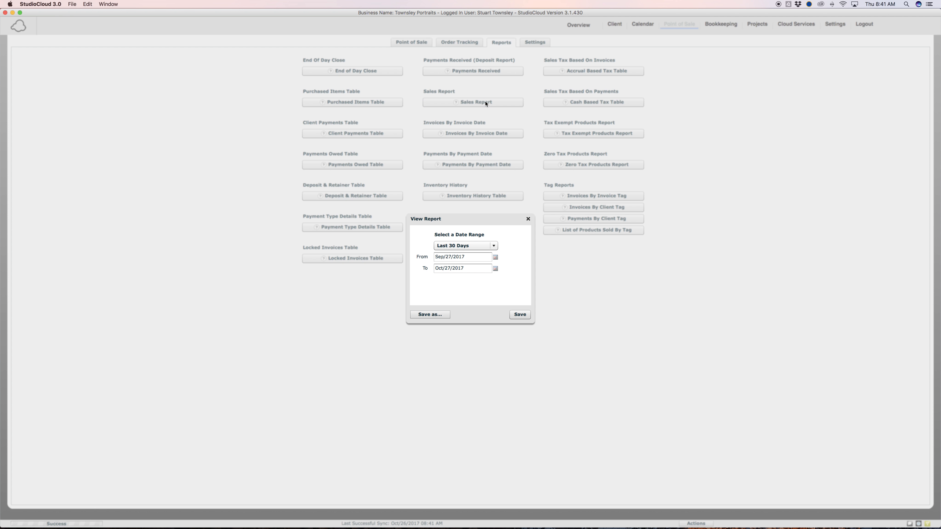
{"action": "left_click", "coordinate": [528, 220]}
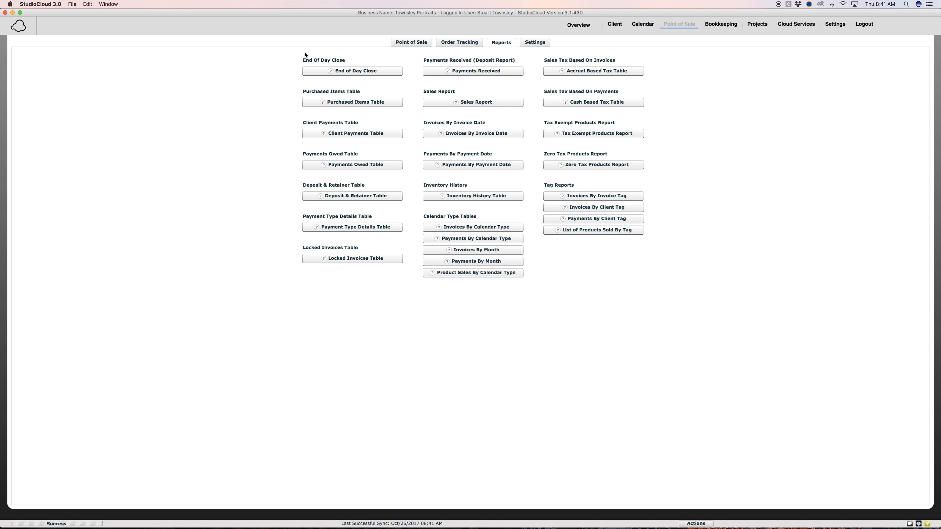
Show the individual Order Tracking invoice pipeline and open the third invoice in the "Hold for 50% payment" stage
{"action": "left_click", "coordinate": [457, 45]}
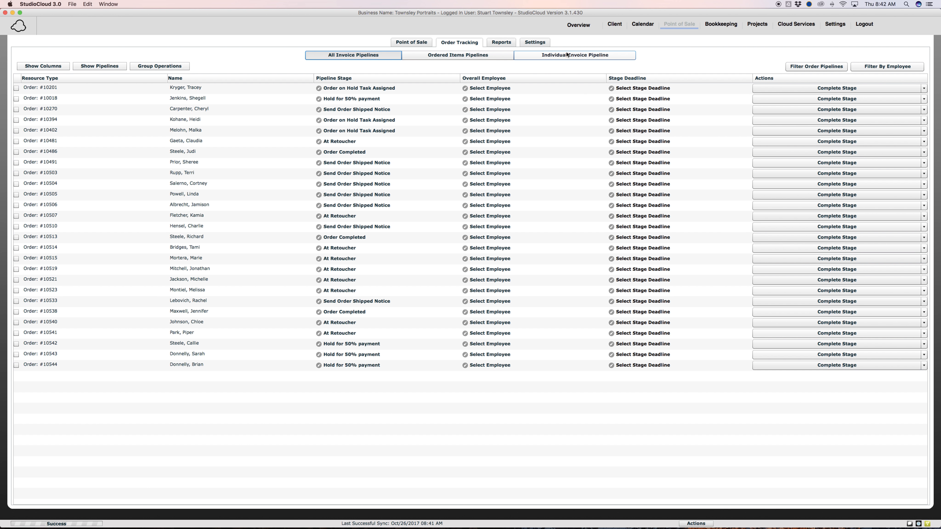
{"action": "left_click", "coordinate": [568, 56]}
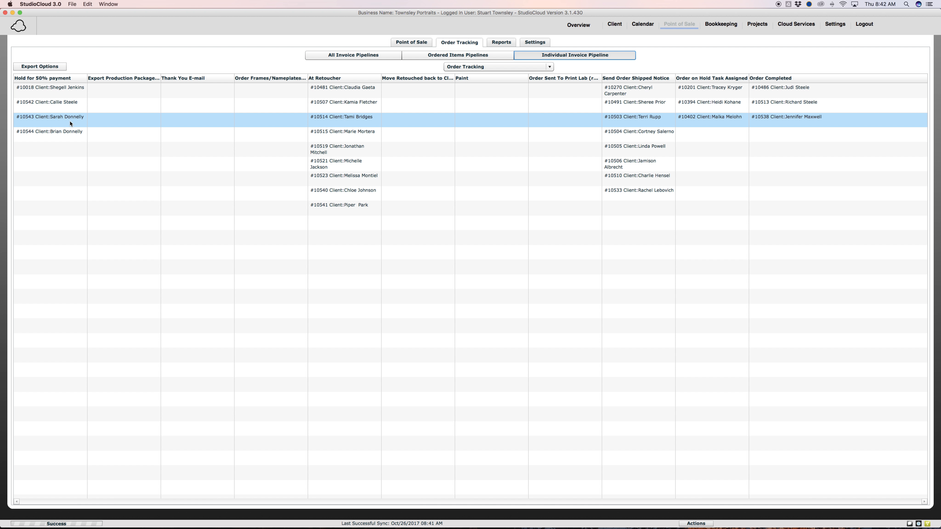
{"action": "left_click", "coordinate": [41, 119]}
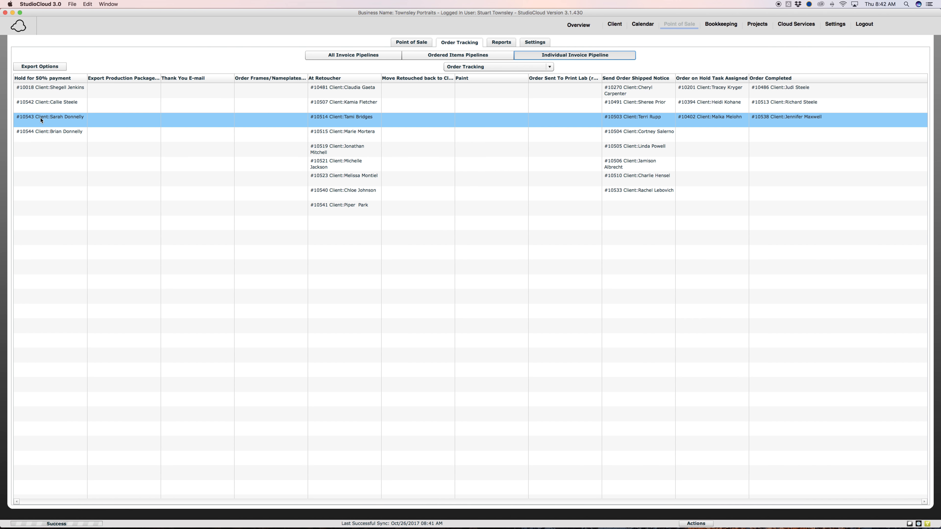
{"action": "double_click", "coordinate": [41, 119]}
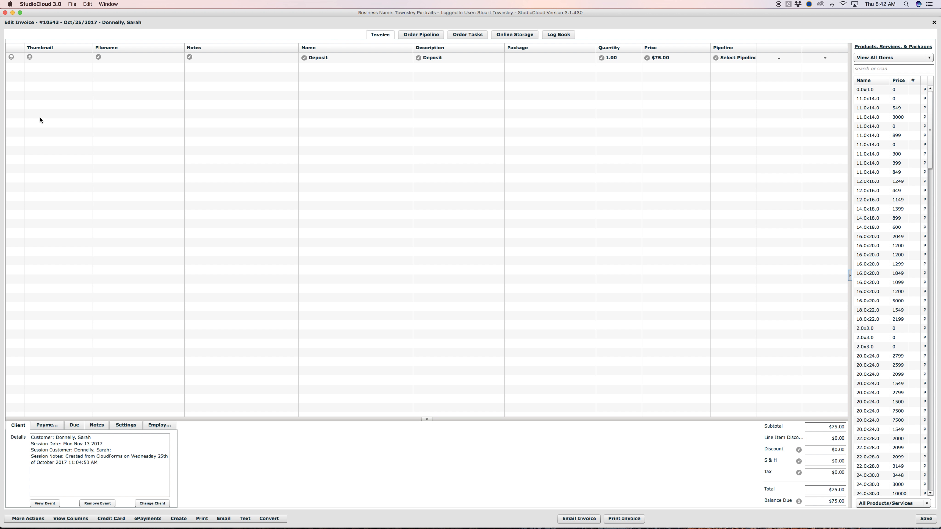
Examine the invoice's payments, client details and Deposit line item
{"action": "left_click", "coordinate": [43, 426]}
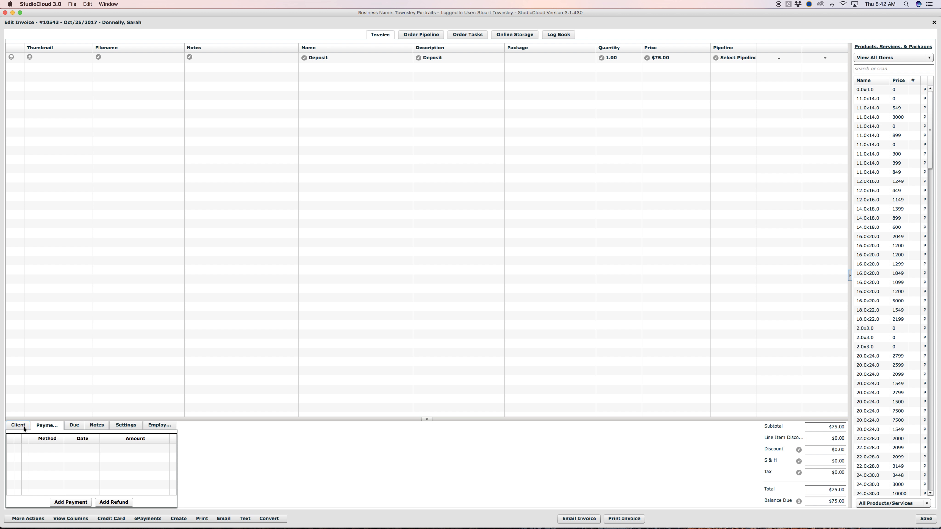
{"action": "left_click", "coordinate": [18, 425]}
{"action": "left_click", "coordinate": [42, 426]}
{"action": "left_click", "coordinate": [555, 60]}
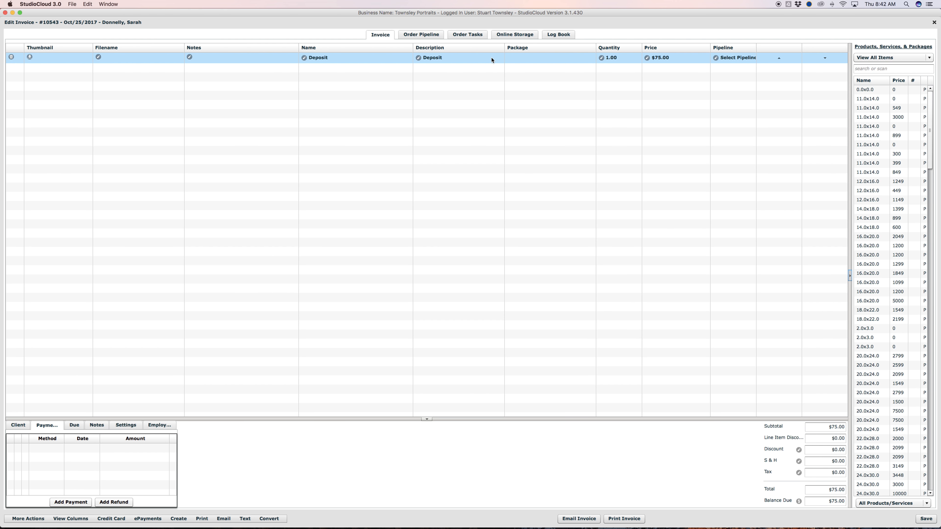
{"action": "left_click", "coordinate": [843, 380]}
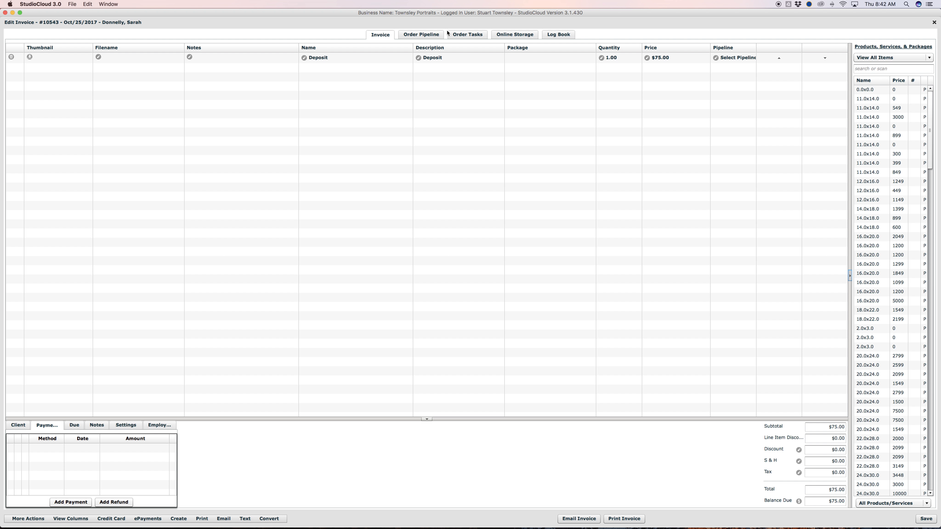
Activate the "Order Completed" stage in the open invoice's order pipeline, complete that stage, and close the pipeline window
{"action": "left_click", "coordinate": [439, 37]}
{"action": "left_click", "coordinate": [475, 53]}
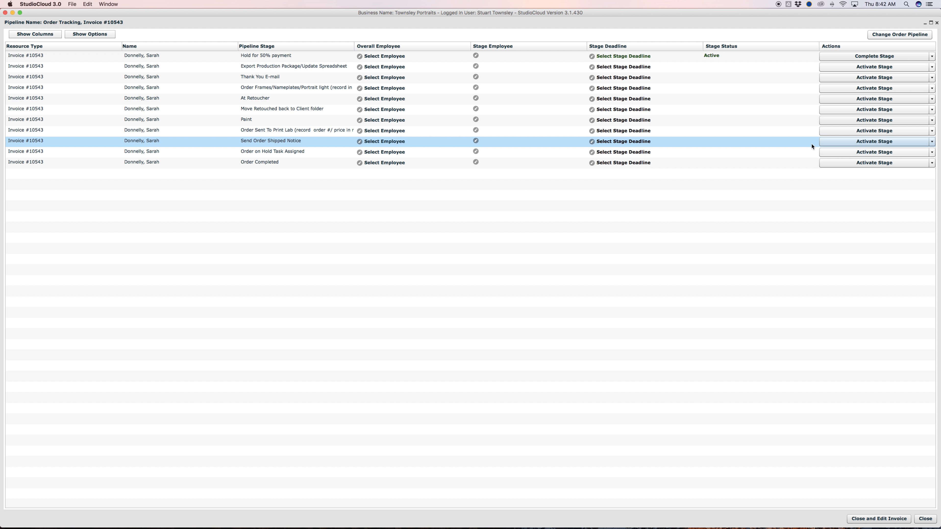
{"action": "left_click", "coordinate": [830, 163]}
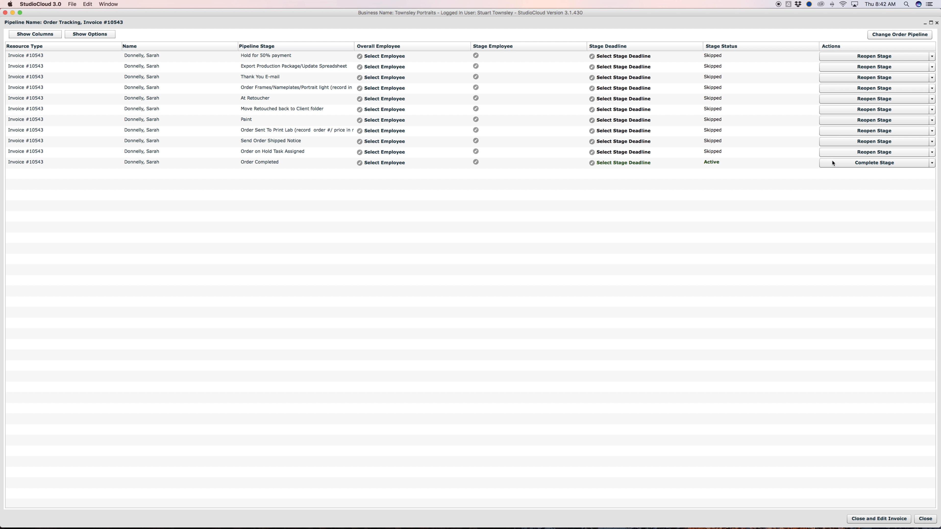
{"action": "left_click", "coordinate": [833, 163]}
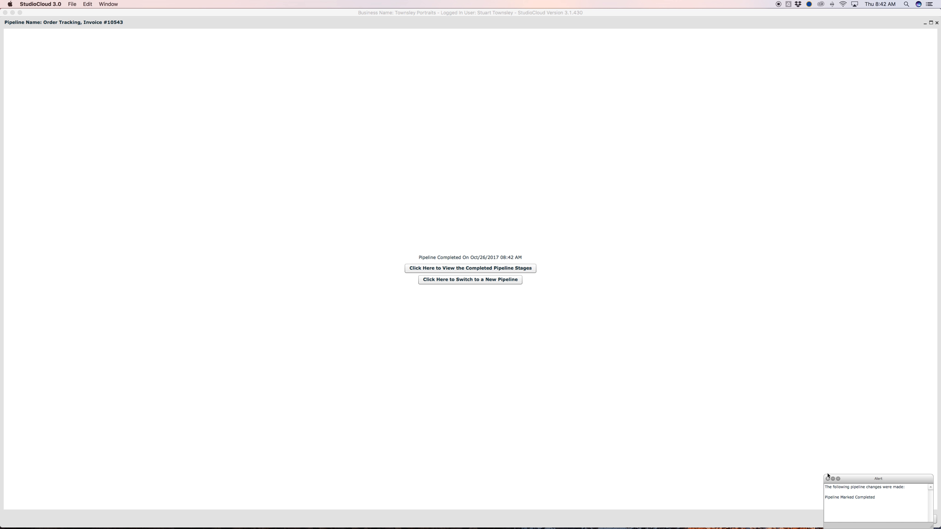
{"action": "left_click", "coordinate": [827, 475]}
{"action": "left_click", "coordinate": [926, 519]}
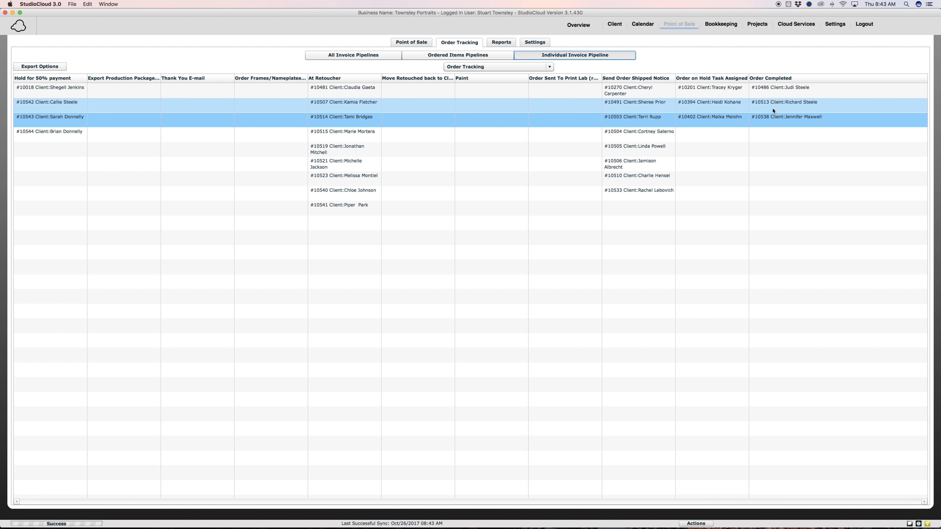
Open the third invoice under "Order Completed", complete its final pipeline stage, and close the pipeline window
{"action": "double_click", "coordinate": [792, 119]}
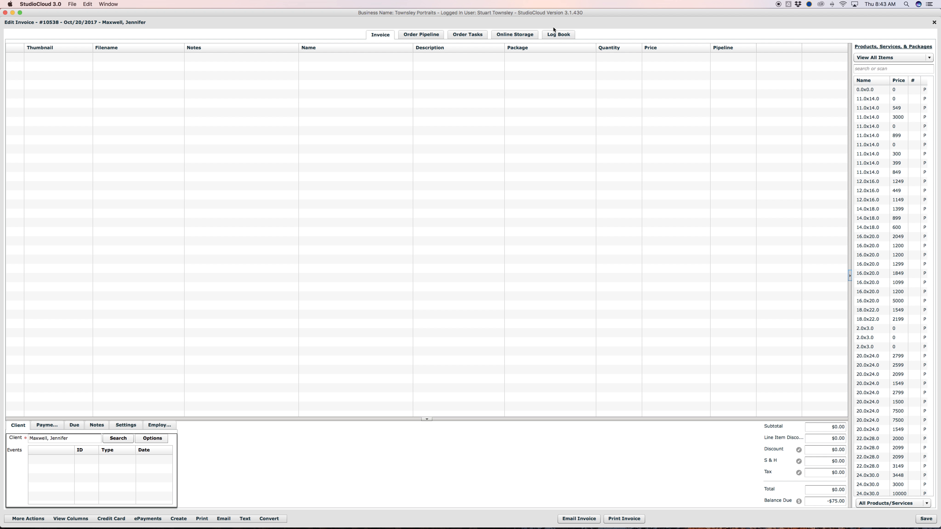
{"action": "left_click", "coordinate": [416, 36]}
{"action": "left_click", "coordinate": [533, 53]}
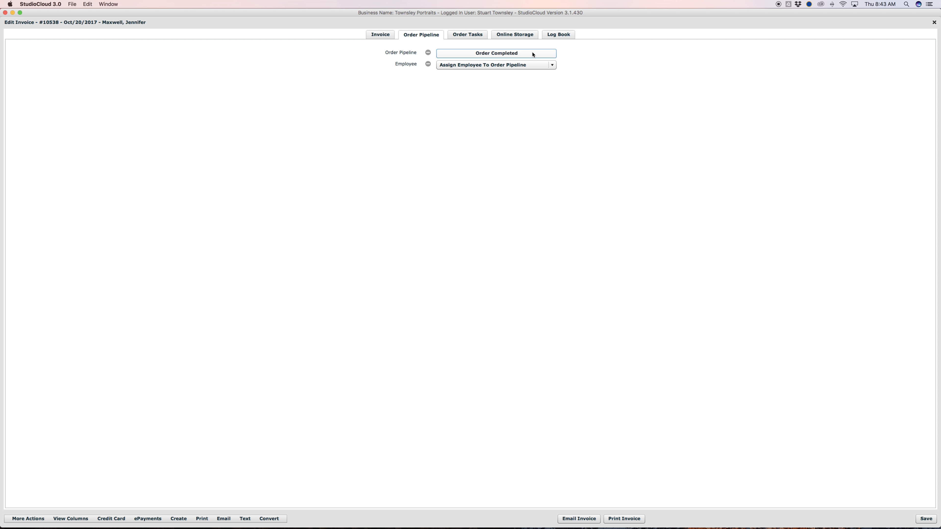
{"action": "left_click", "coordinate": [858, 163]}
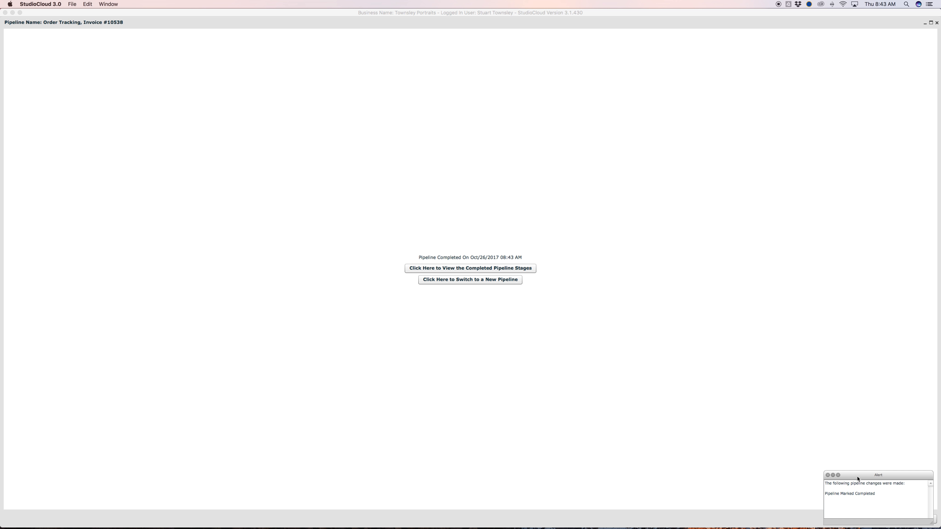
{"action": "left_click", "coordinate": [827, 475]}
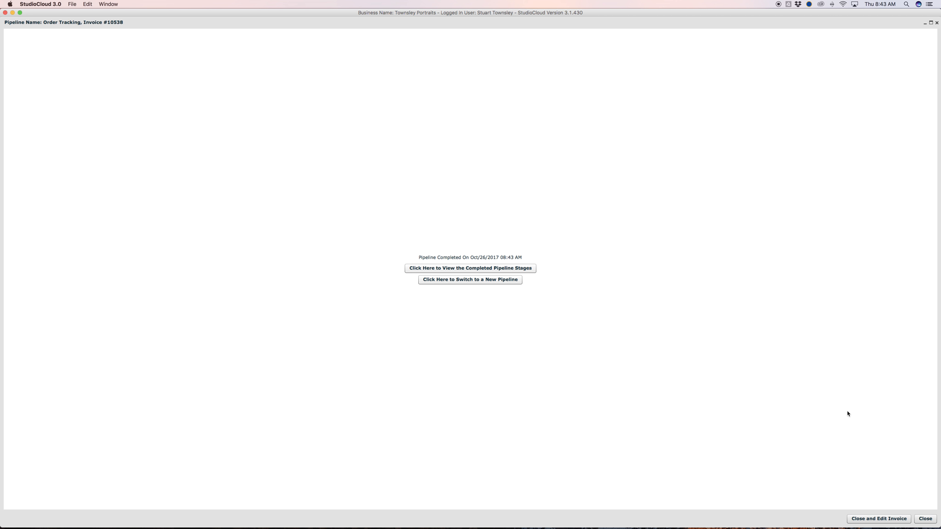
{"action": "left_click", "coordinate": [936, 22]}
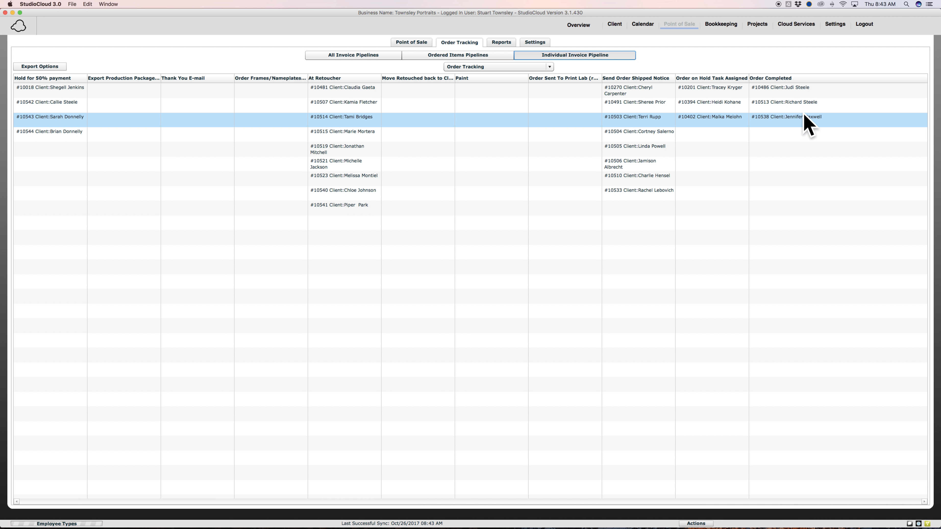
Refresh the individual invoice pipeline by switching to the ordered items pipelines and back
{"action": "left_click", "coordinate": [768, 117]}
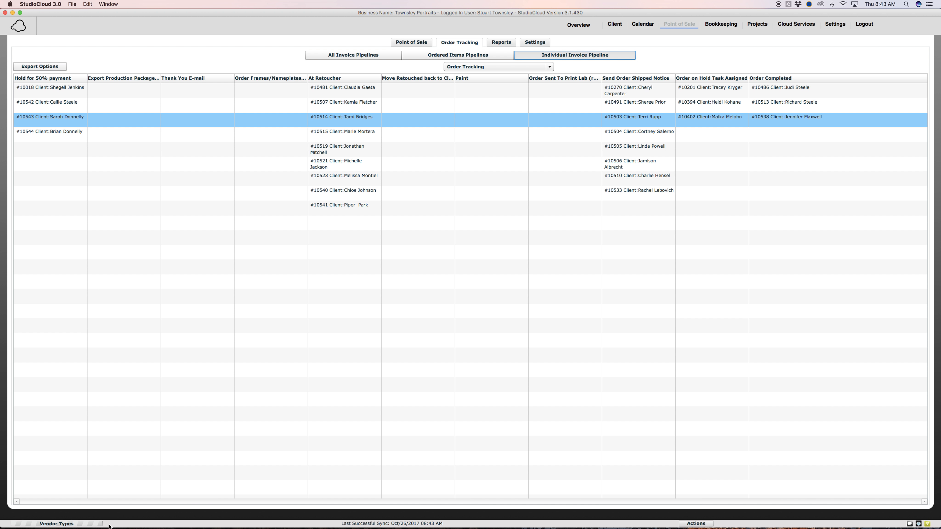
{"action": "left_click", "coordinate": [476, 56]}
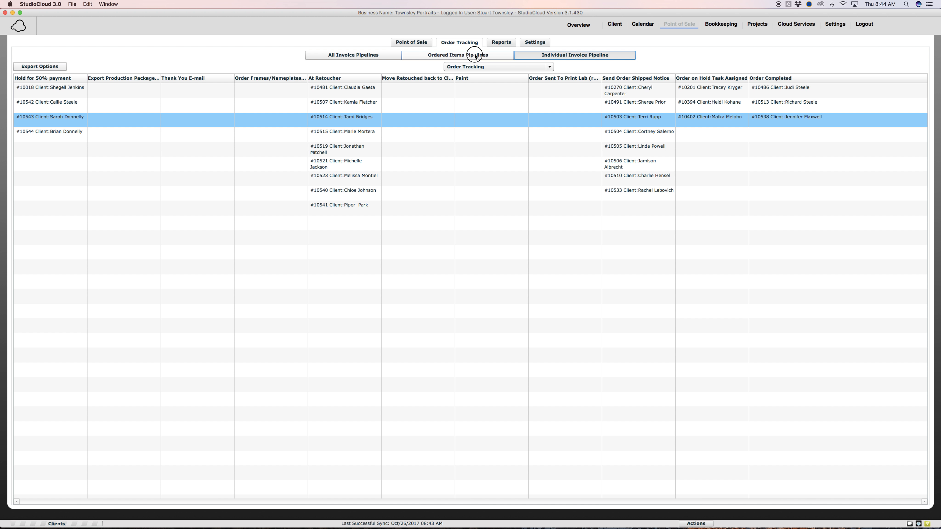
{"action": "left_click", "coordinate": [540, 58]}
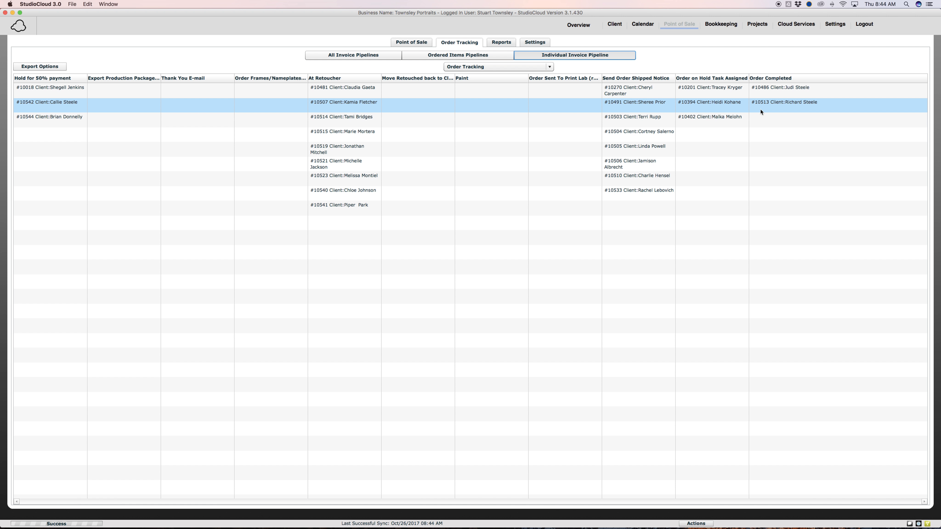
Show the bookkeeping section's bank accounts and its available reports
{"action": "left_click", "coordinate": [715, 26]}
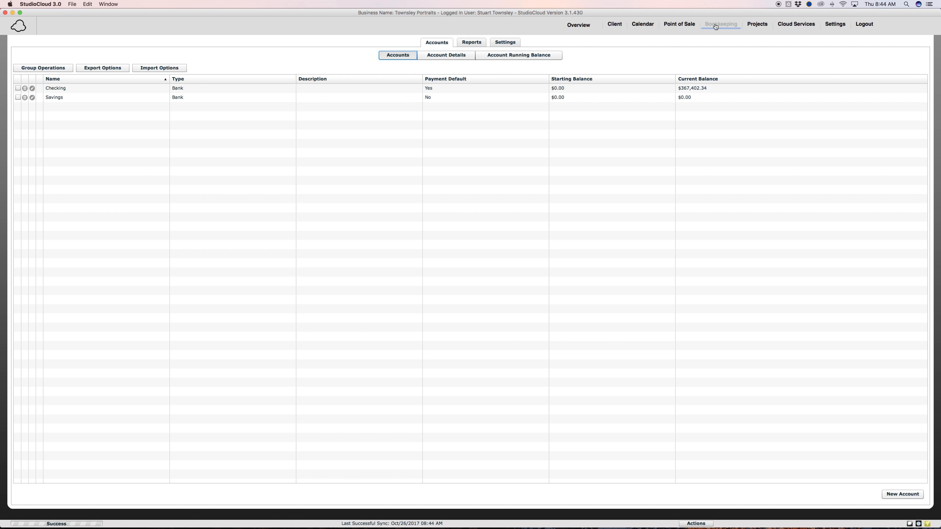
{"action": "left_click", "coordinate": [476, 44]}
{"action": "left_click", "coordinate": [513, 43]}
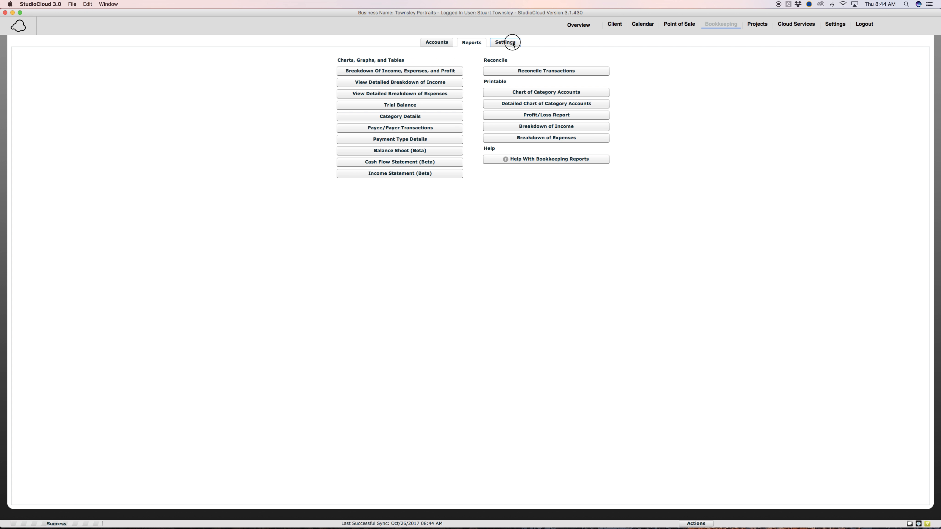
{"action": "left_click", "coordinate": [447, 44]}
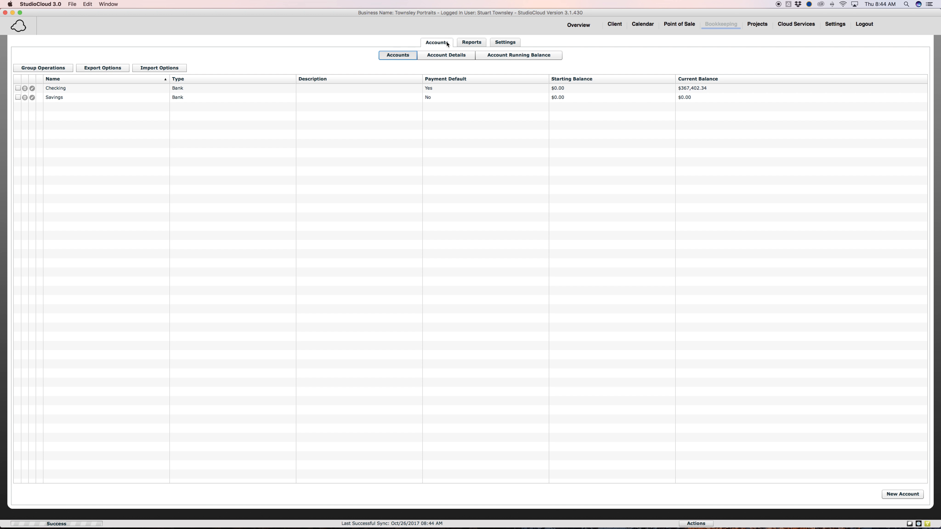
{"action": "left_click", "coordinate": [476, 45]}
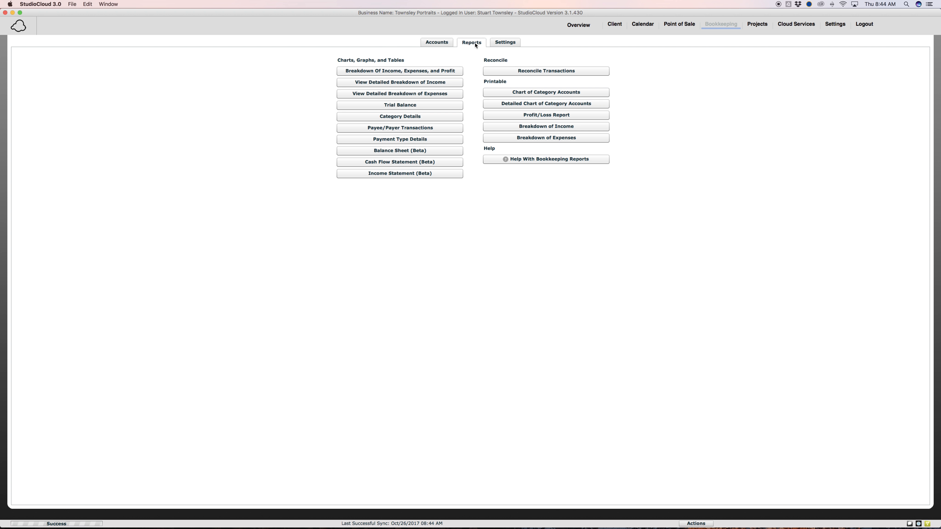
Show the Projects section's task list and return to its project list
{"action": "left_click", "coordinate": [758, 24]}
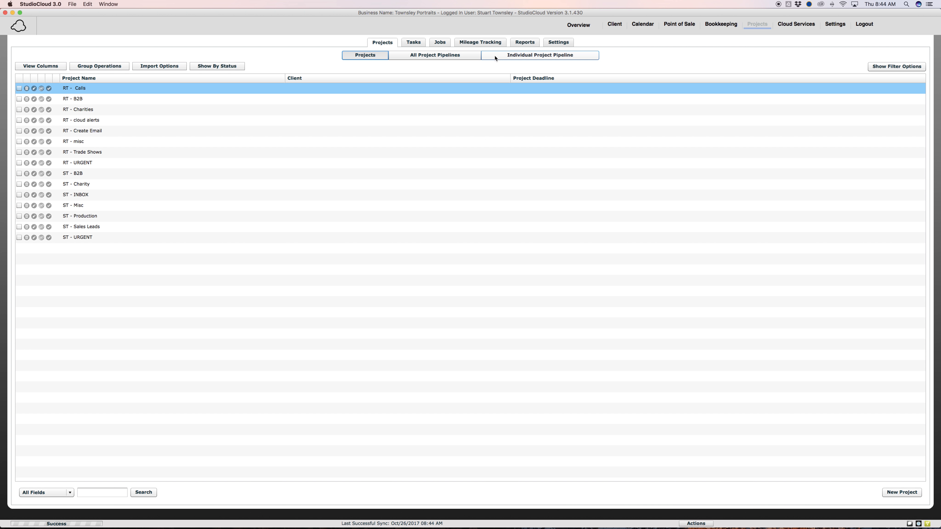
{"action": "left_click", "coordinate": [415, 43]}
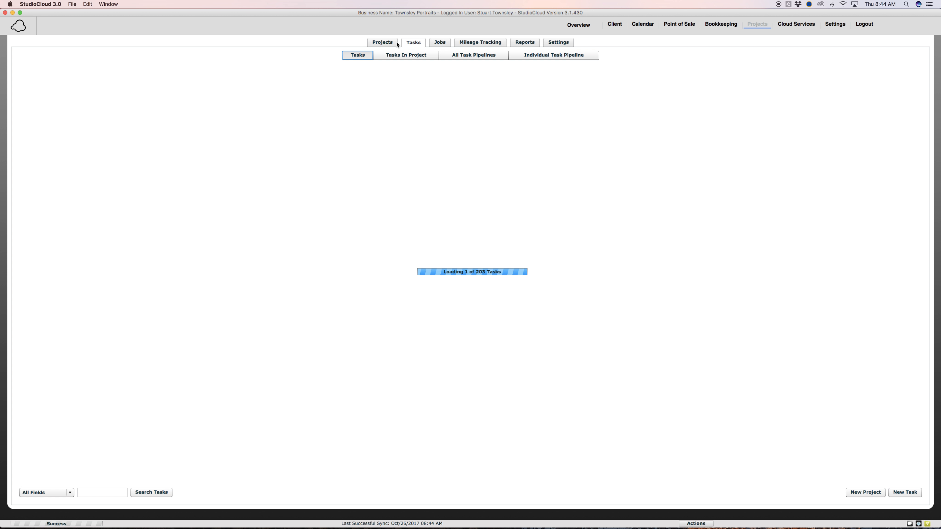
{"action": "left_click", "coordinate": [382, 42]}
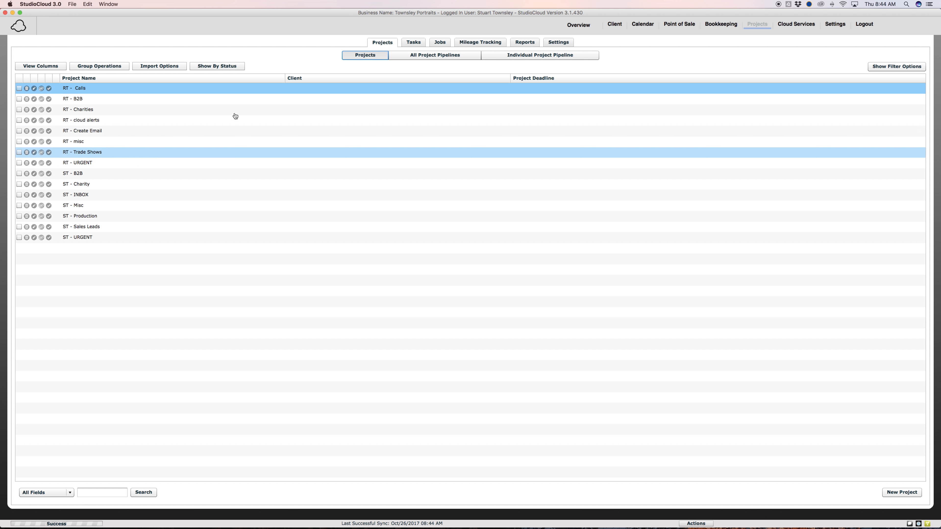
Filter the task list by employee to the logged-in user's tasks and look through them
{"action": "left_click", "coordinate": [415, 44]}
{"action": "left_click", "coordinate": [915, 67]}
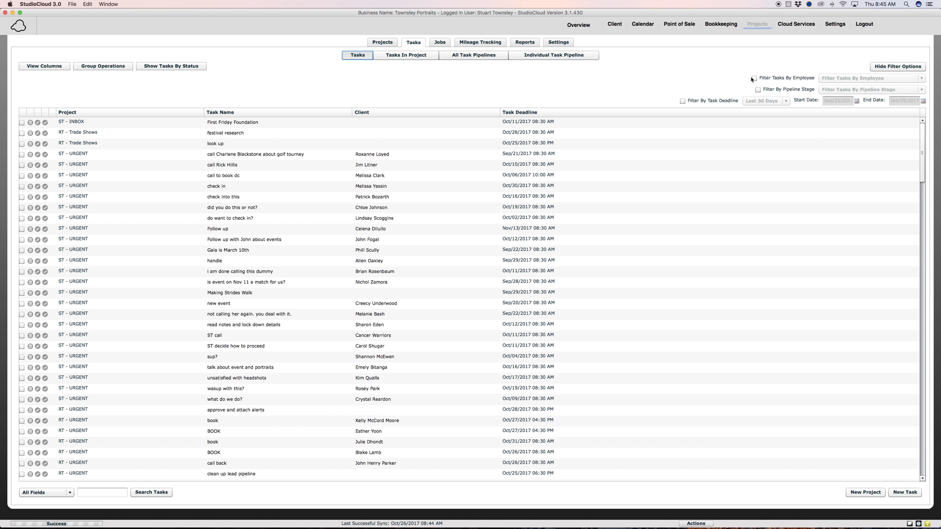
{"action": "left_click", "coordinate": [754, 78]}
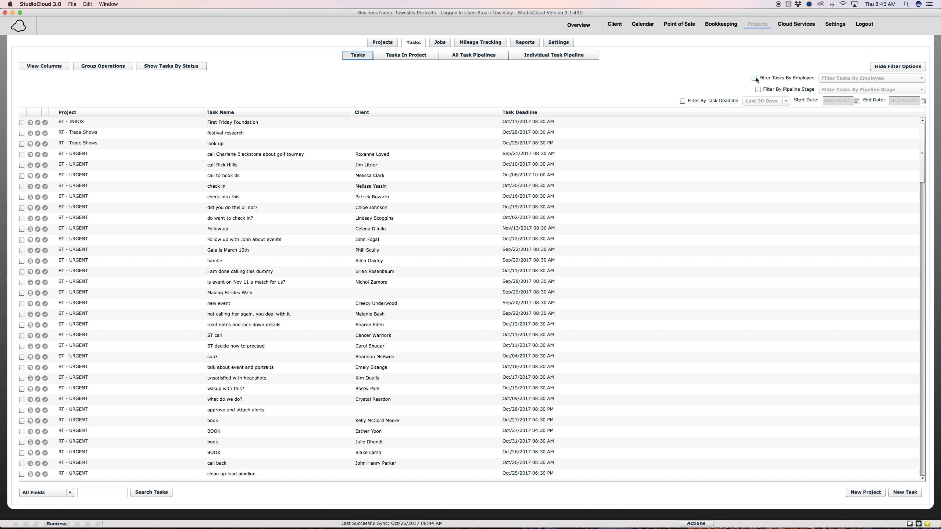
{"action": "left_click", "coordinate": [853, 78]}
{"action": "left_click", "coordinate": [848, 121]}
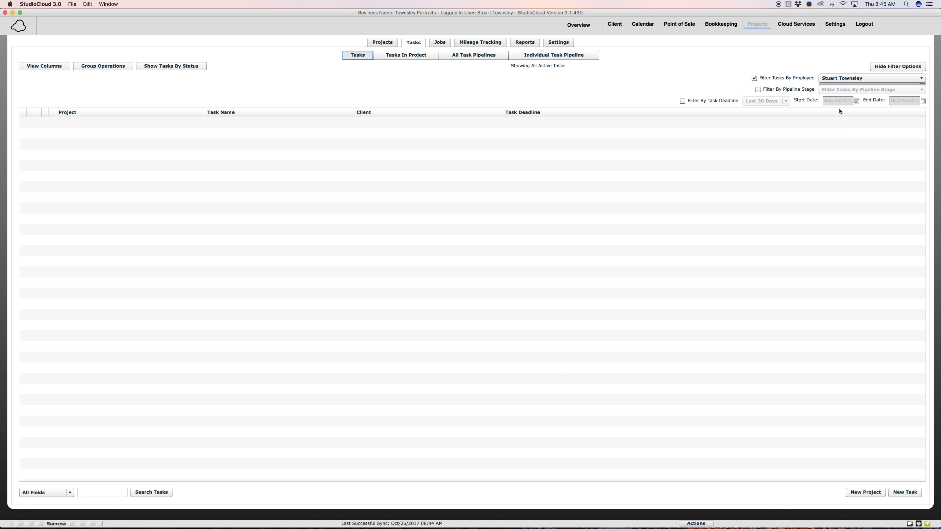
{"action": "scroll", "coordinate": [550, 293], "scroll_direction": "down", "scroll_amount": 15}
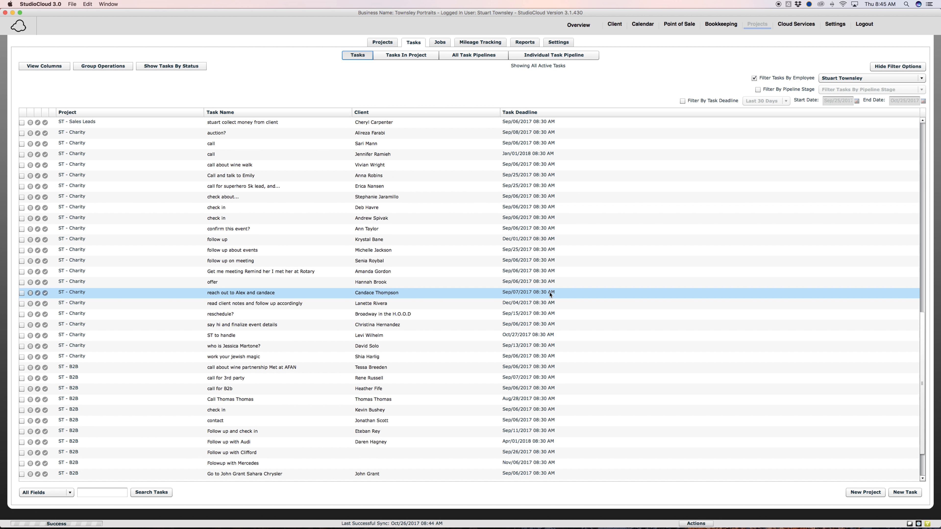
{"action": "scroll", "coordinate": [551, 293], "scroll_direction": "up", "scroll_amount": 10}
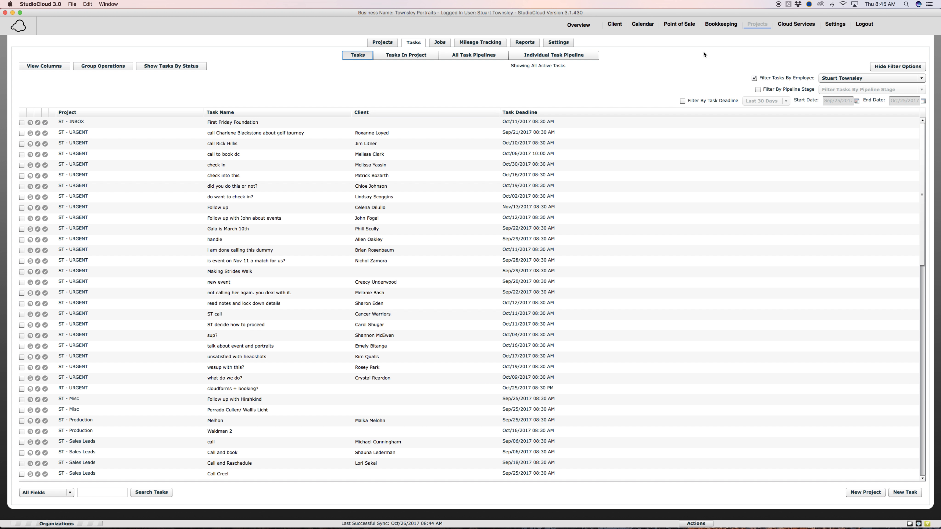
View the jobs list and the mileage tracking log
{"action": "left_click", "coordinate": [437, 42]}
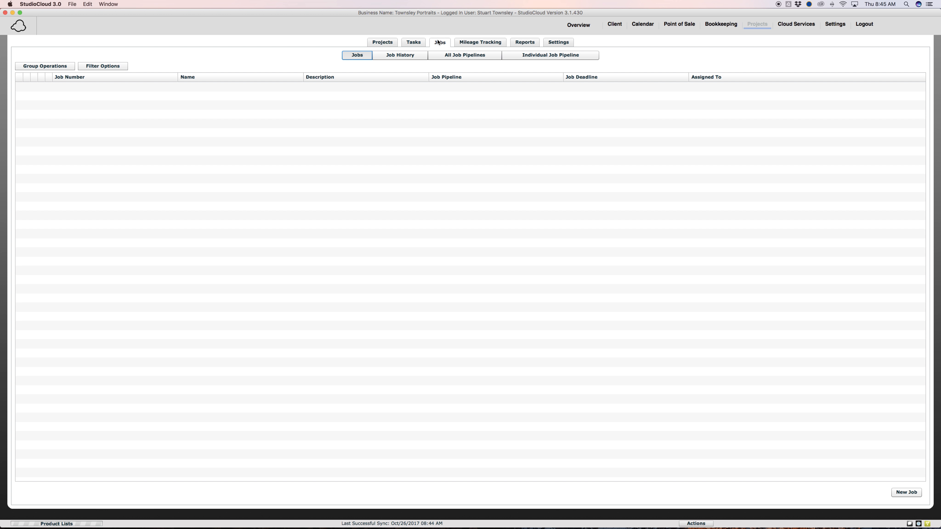
{"action": "left_click", "coordinate": [479, 42]}
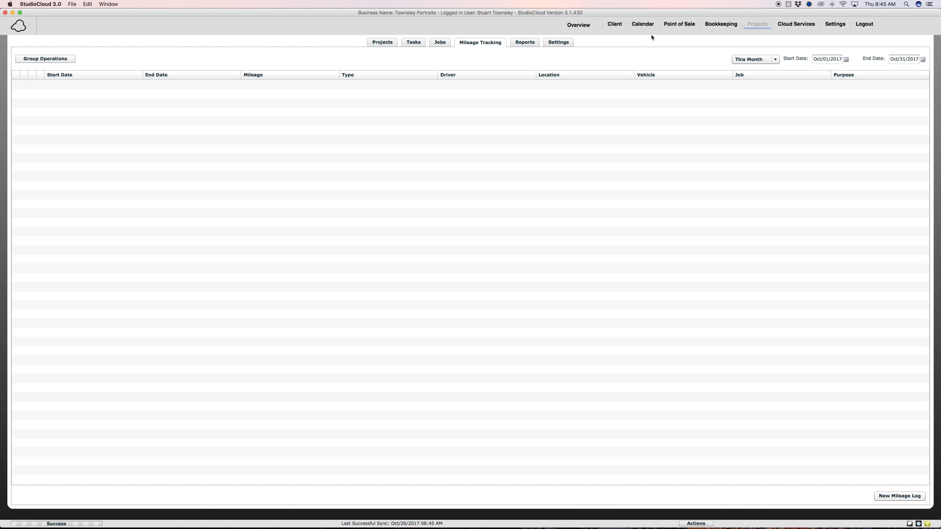
Show the Cloud Services section's general cloud settings and its PartnerBoost and EmployeeBoost options
{"action": "left_click", "coordinate": [791, 25]}
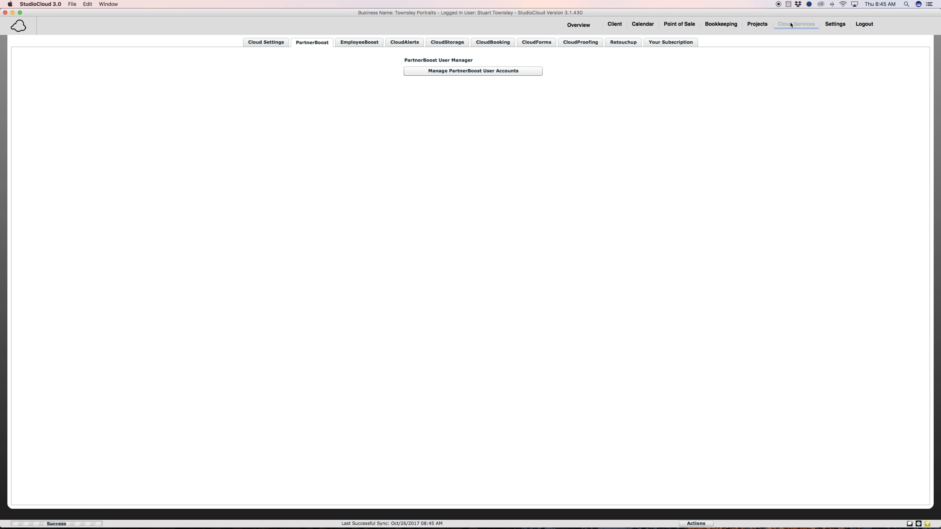
{"action": "left_click", "coordinate": [272, 44]}
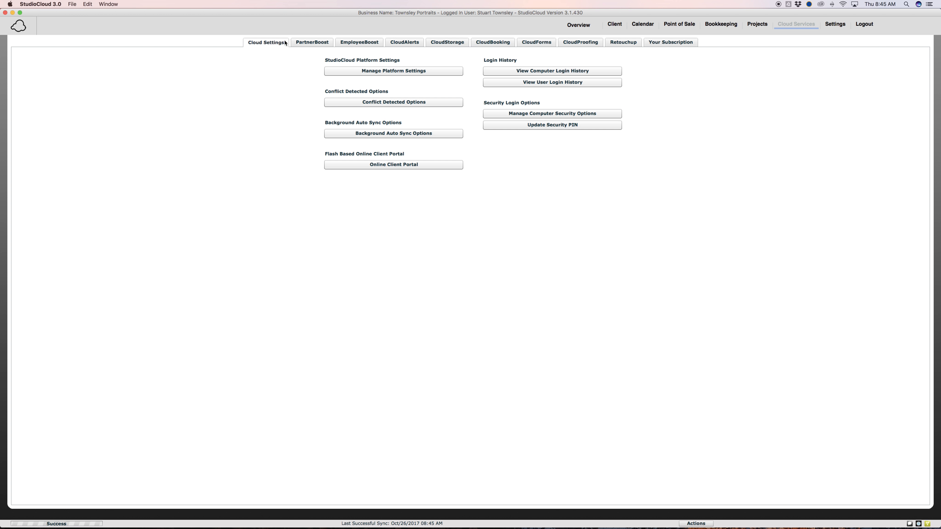
{"action": "left_click", "coordinate": [305, 43]}
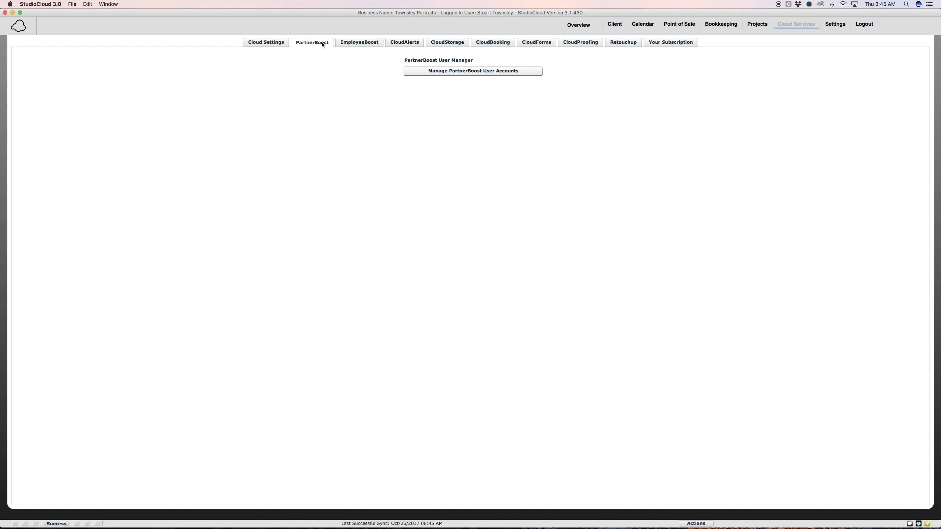
{"action": "left_click", "coordinate": [355, 42]}
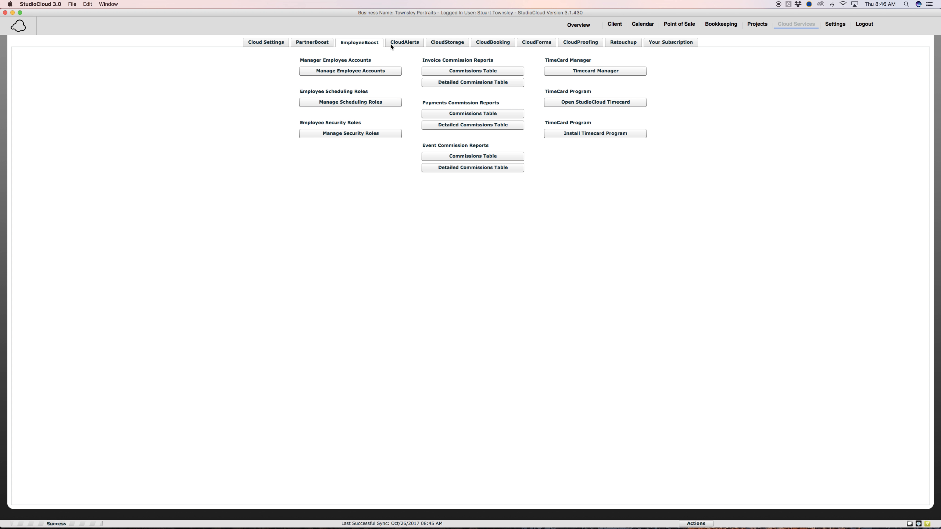
View the CloudAlerts, CloudStorage, CloudProofing and Retouchup service options
{"action": "left_click", "coordinate": [402, 42]}
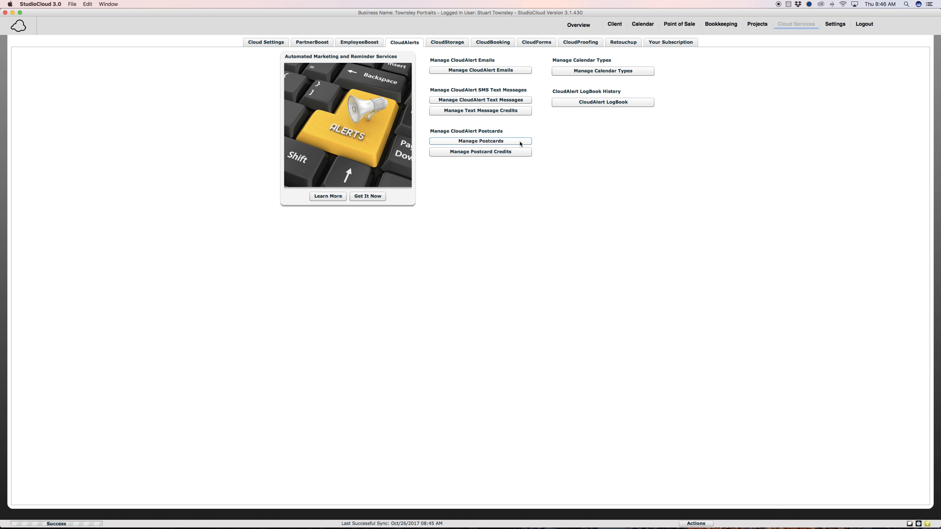
{"action": "left_click", "coordinate": [461, 42]}
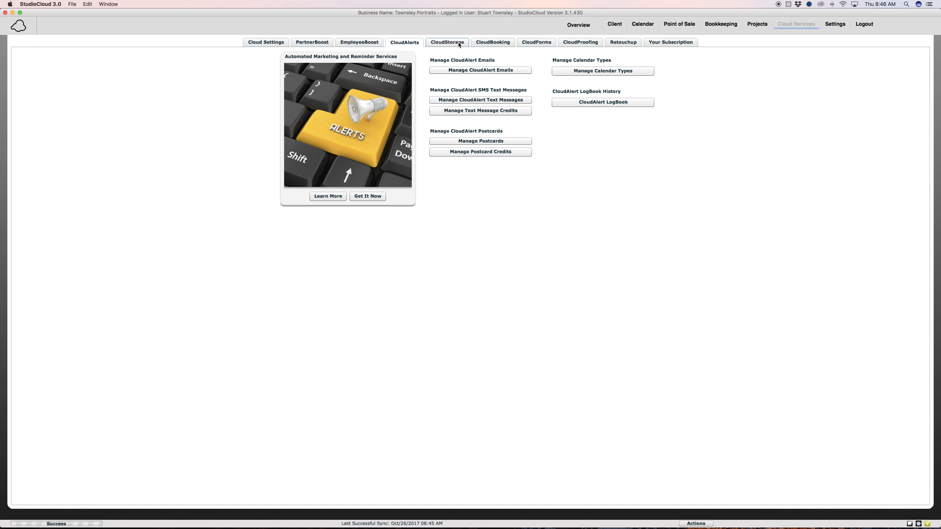
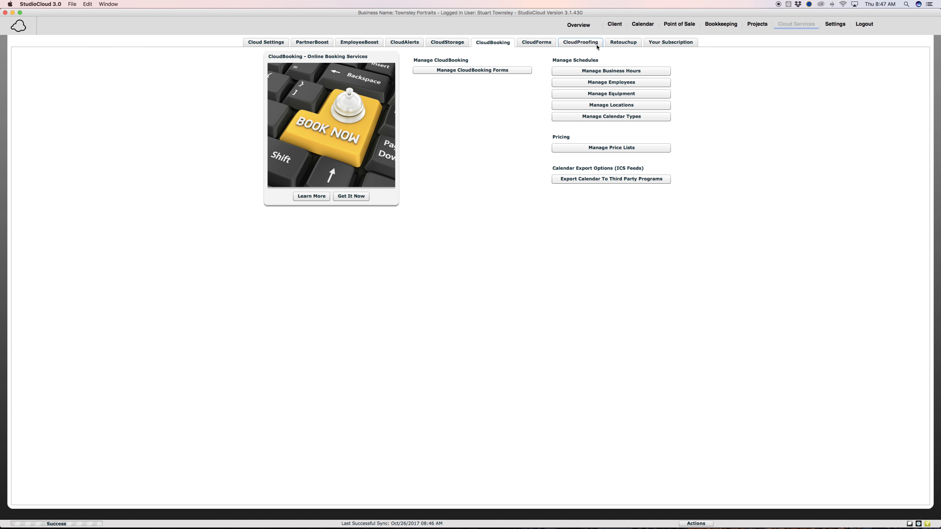
{"action": "left_click", "coordinate": [578, 43]}
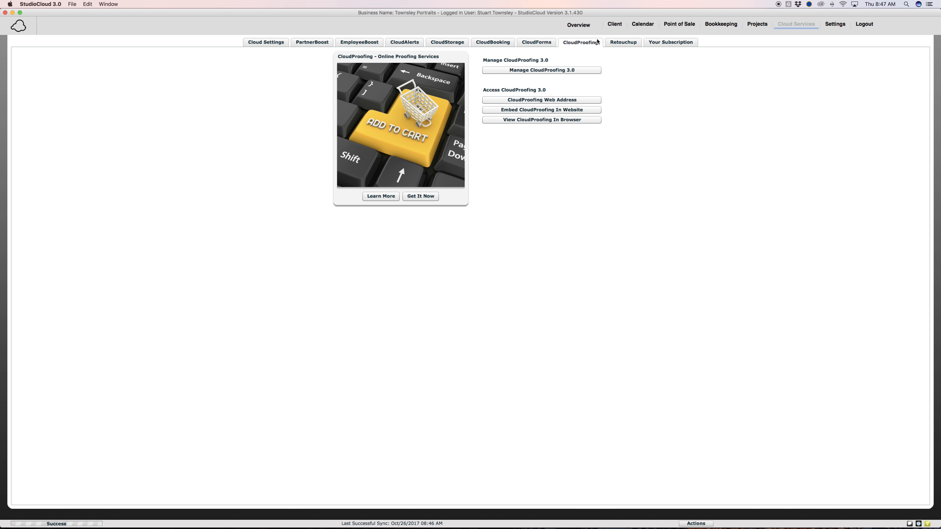
{"action": "left_click", "coordinate": [620, 43]}
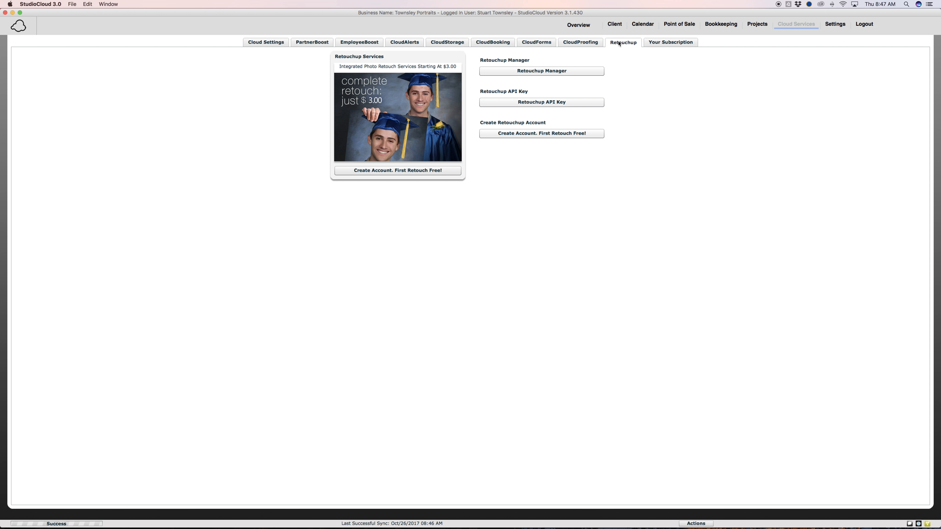
Try the Retouchup Manager, dismiss its API key notice, and view the subscription options
{"action": "left_click", "coordinate": [575, 73]}
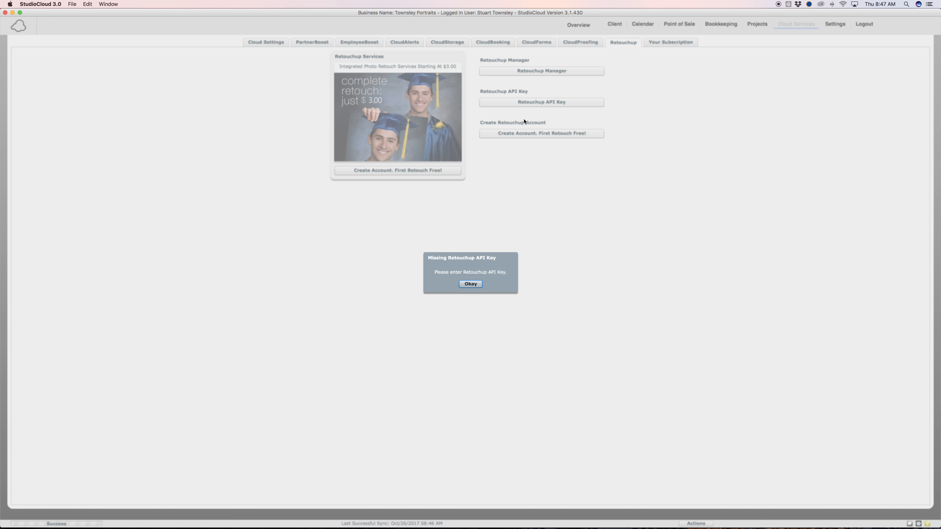
{"action": "left_click", "coordinate": [468, 284]}
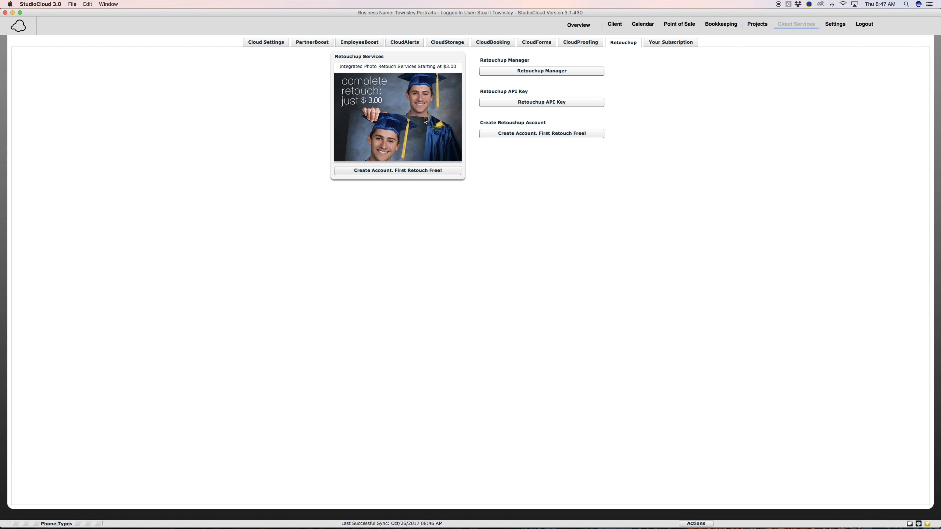
{"action": "left_click", "coordinate": [677, 44]}
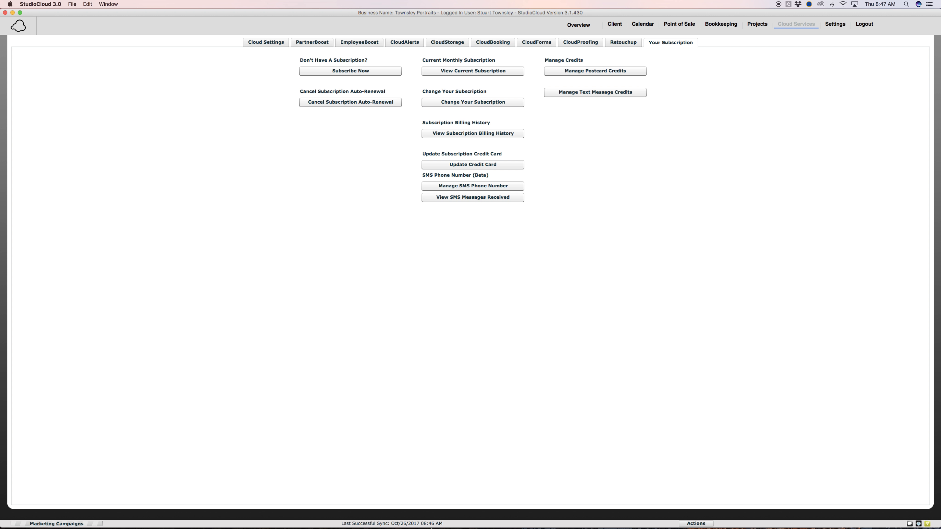
Switch to ProSelect and open the recent client album ending in 2-2, postponing the thumbnail resize
{"action": "left_click", "coordinate": [429, 518]}
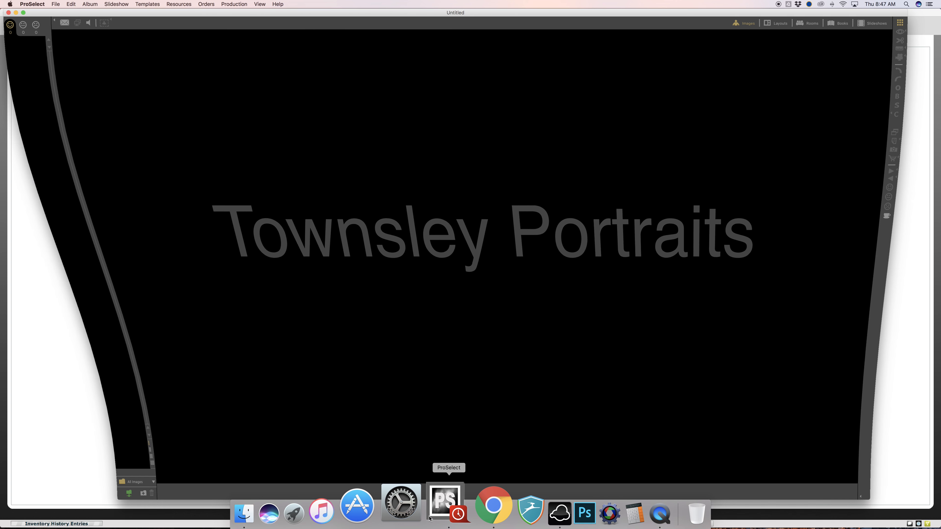
{"action": "left_click", "coordinate": [58, 5]}
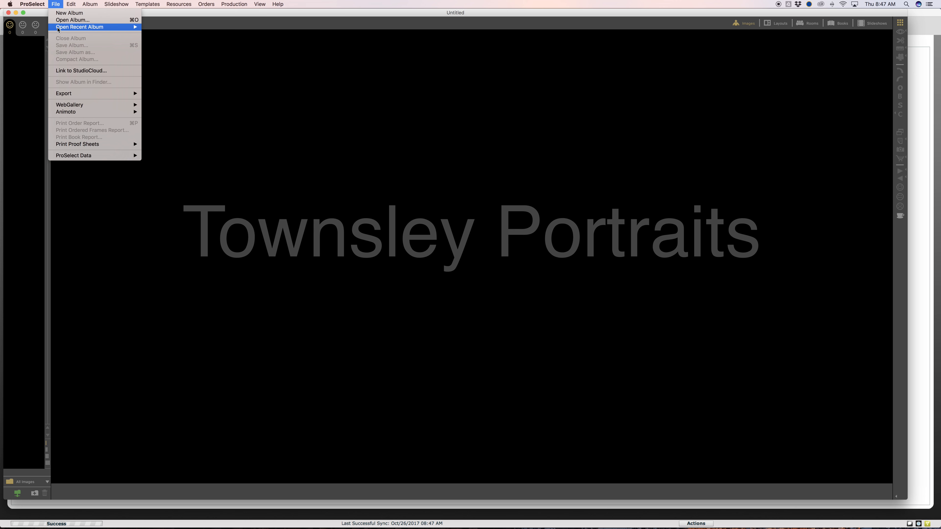
{"action": "mouse_move", "coordinate": [61, 27]}
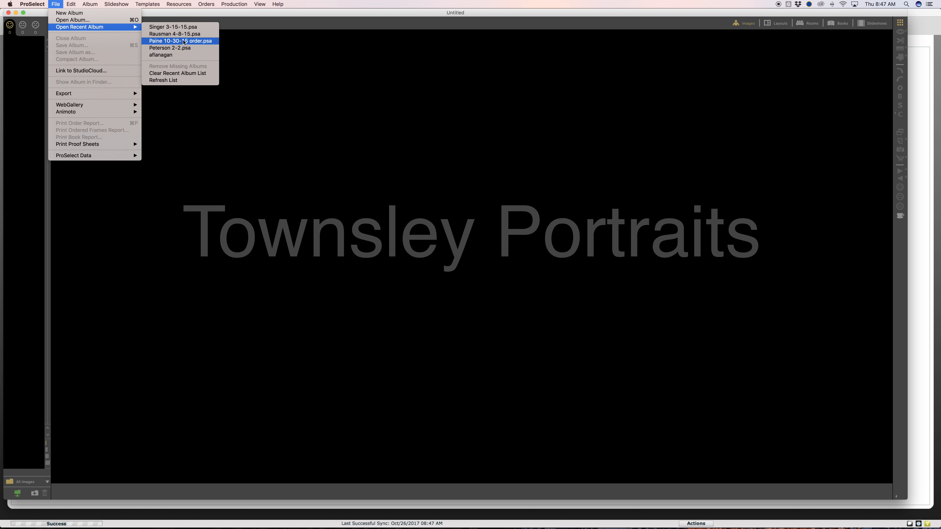
{"action": "left_click", "coordinate": [186, 48]}
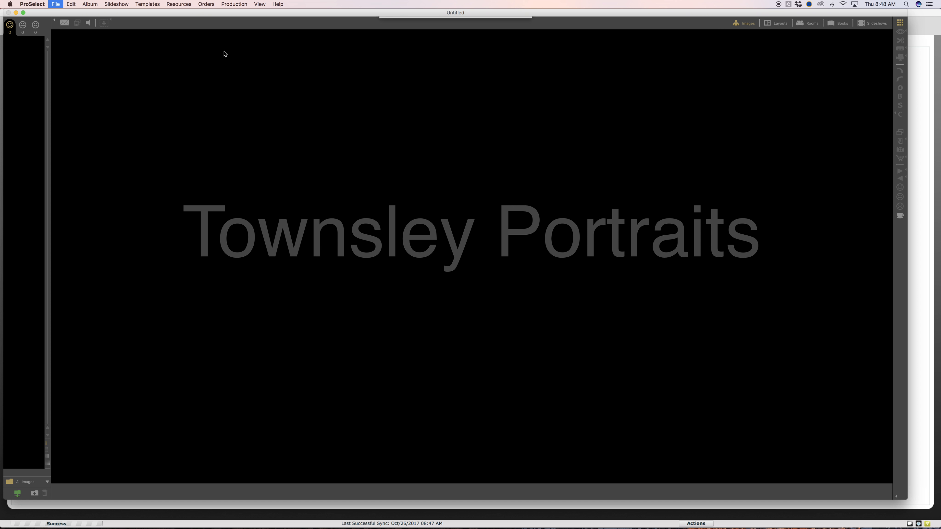
{"action": "left_click", "coordinate": [555, 201]}
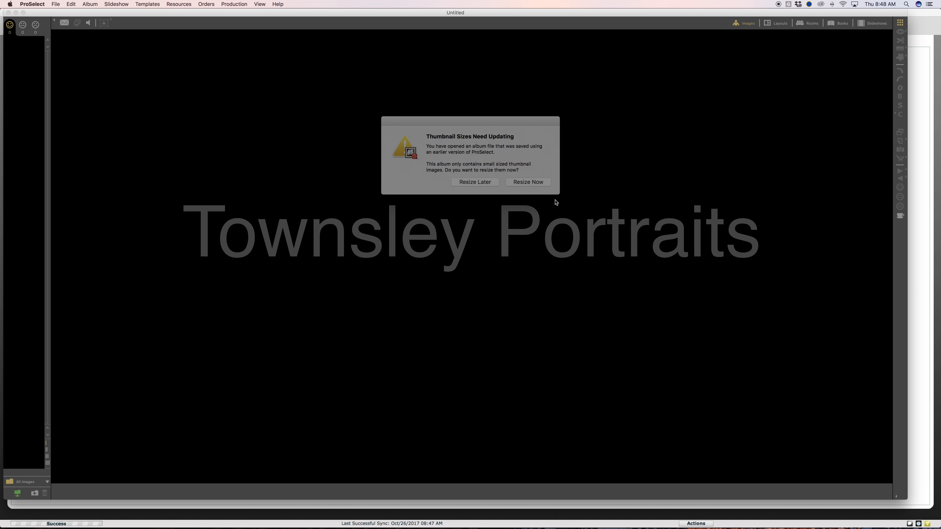
{"action": "left_click", "coordinate": [492, 179]}
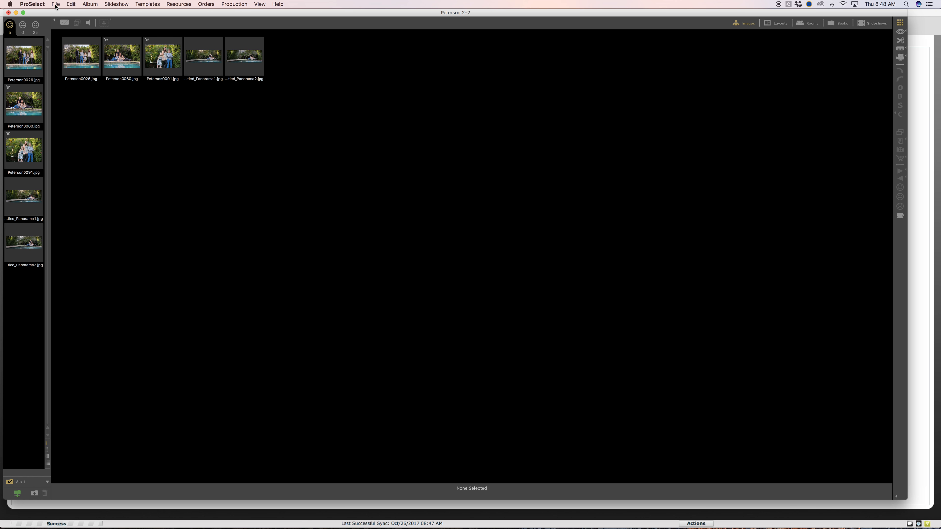
Start linking the open album to StudioCloud
{"action": "left_click", "coordinate": [39, 4]}
{"action": "mouse_move", "coordinate": [55, 4]}
{"action": "left_click", "coordinate": [217, 117]}
{"action": "left_click", "coordinate": [44, 4]}
{"action": "mouse_move", "coordinate": [55, 4]}
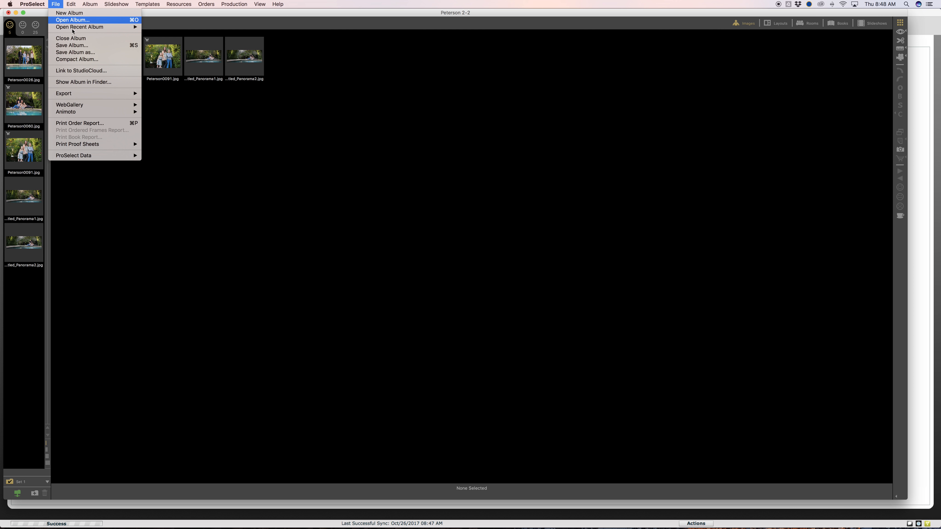
{"action": "left_click", "coordinate": [84, 70]}
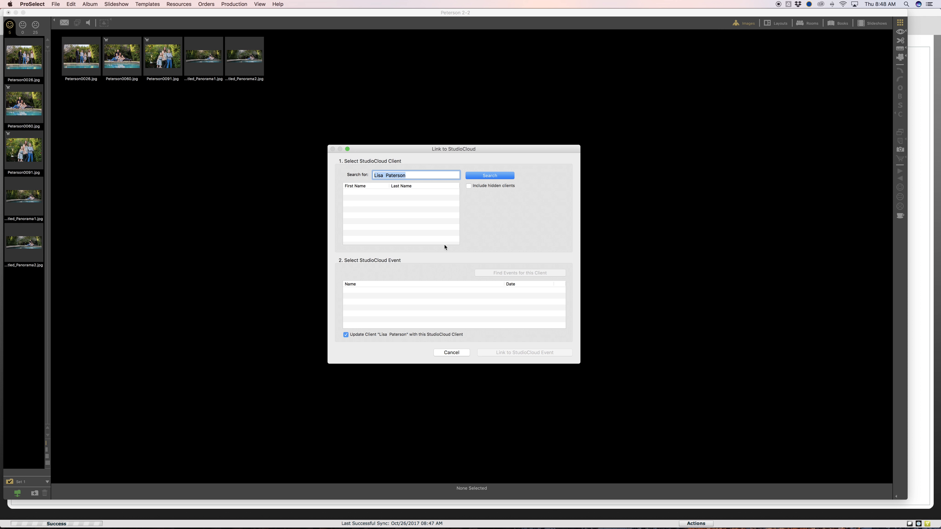
Search the StudioCloud clients using only the album client's last name
{"action": "left_click", "coordinate": [481, 176]}
{"action": "left_click", "coordinate": [388, 177]}
{"action": "key", "text": "BackSpace"}
{"action": "key", "text": "BackSpace"}
{"action": "key", "text": "BackSpace"}
{"action": "key", "text": "BackSpace"}
{"action": "key", "text": "BackSpace"}
{"action": "key", "text": "BackSpace"}
{"action": "left_click", "coordinate": [489, 175]}
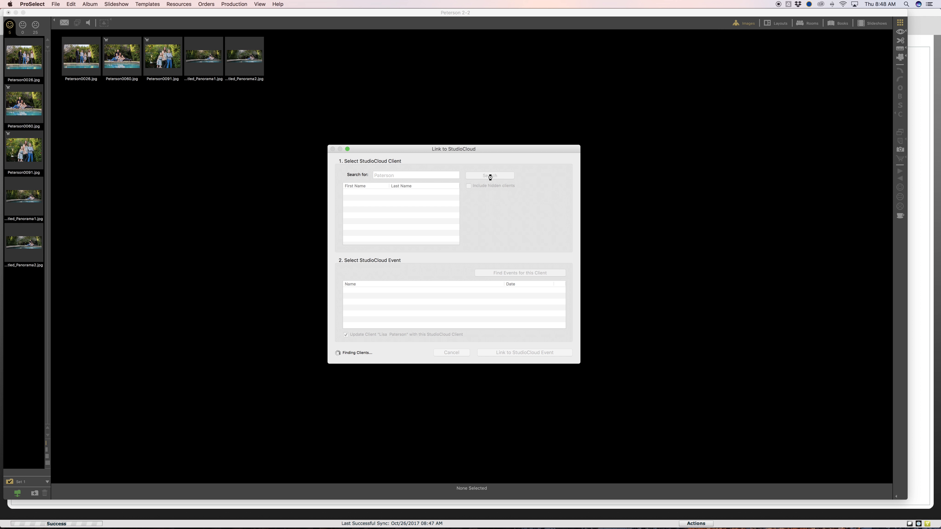
Replace the search text with another client's last name and search the StudioCloud clients
{"action": "left_click", "coordinate": [418, 175]}
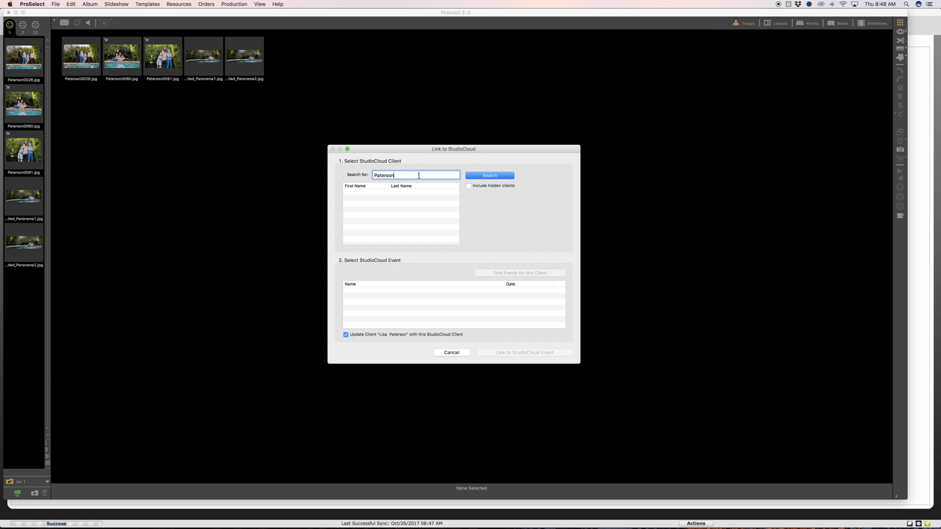
{"action": "key", "text": "BackSpace"}
{"action": "key", "text": "BackSpace"}
{"action": "key", "text": "BackSpace"}
{"action": "key", "text": "BackSpace"}
{"action": "key", "text": "BackSpace"}
{"action": "key", "text": "BackSpace"}
{"action": "key", "text": "BackSpace"}
{"action": "type", "text": "steele"}
{"action": "key", "text": "Return"}
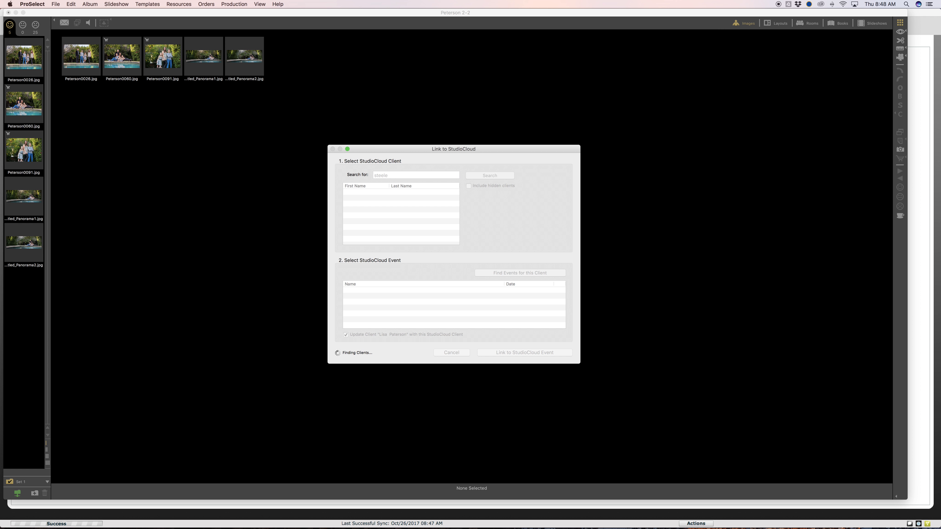
Find the second listed client's events and link the album to the "Set Up for event" of Oct 7, 2017
{"action": "left_click", "coordinate": [407, 199]}
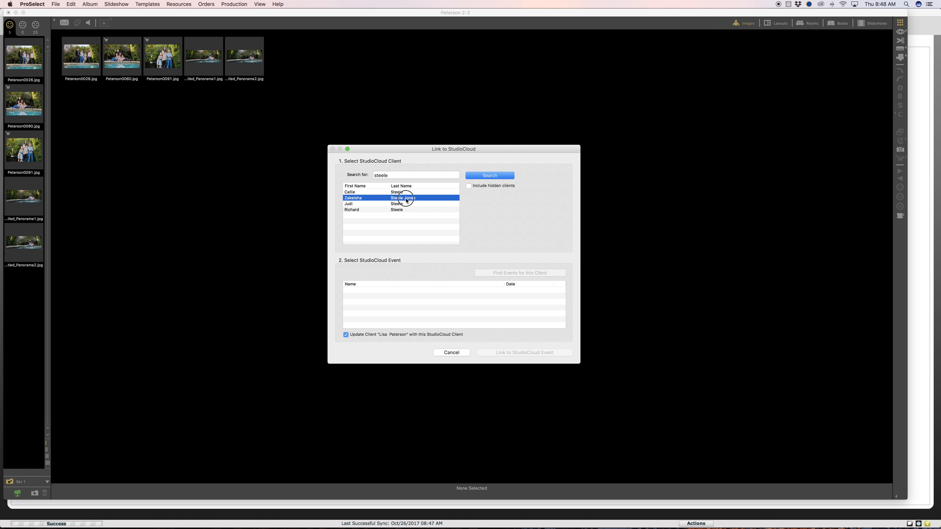
{"action": "left_click", "coordinate": [513, 274]}
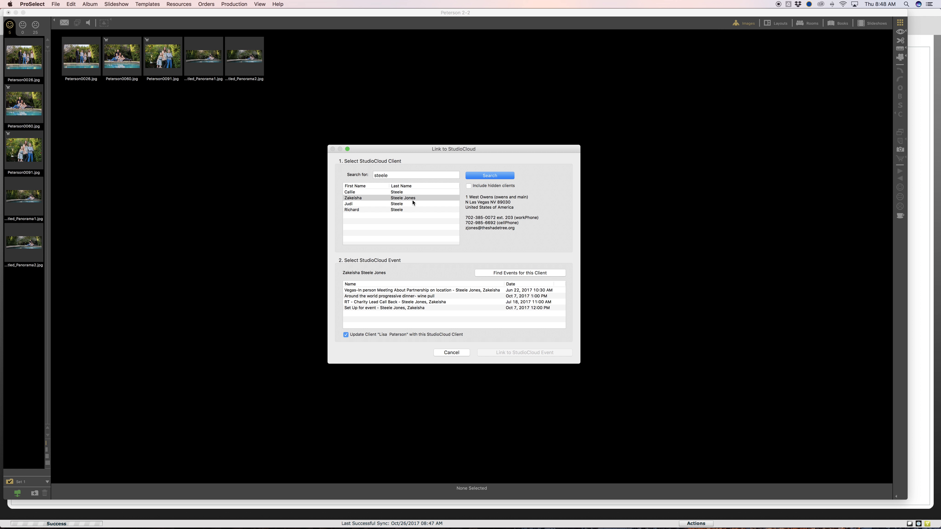
{"action": "left_click", "coordinate": [443, 302]}
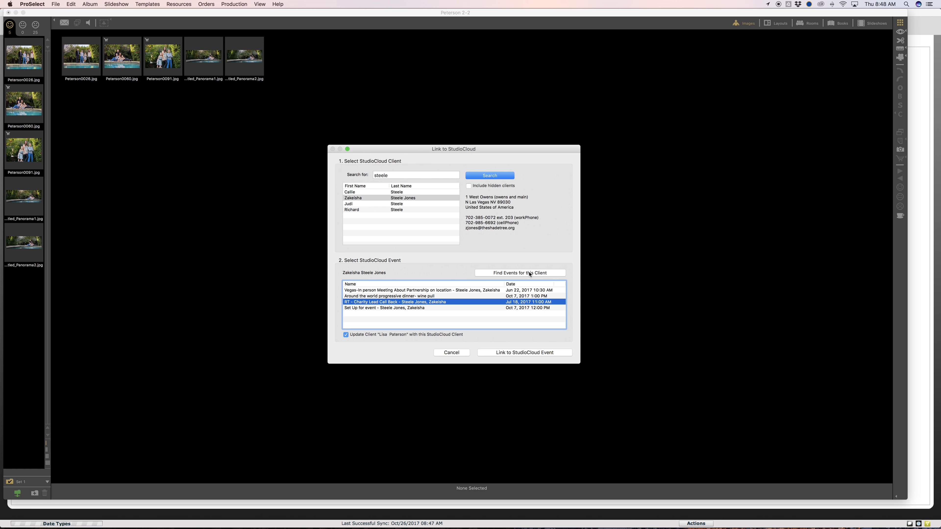
{"action": "left_click", "coordinate": [530, 274]}
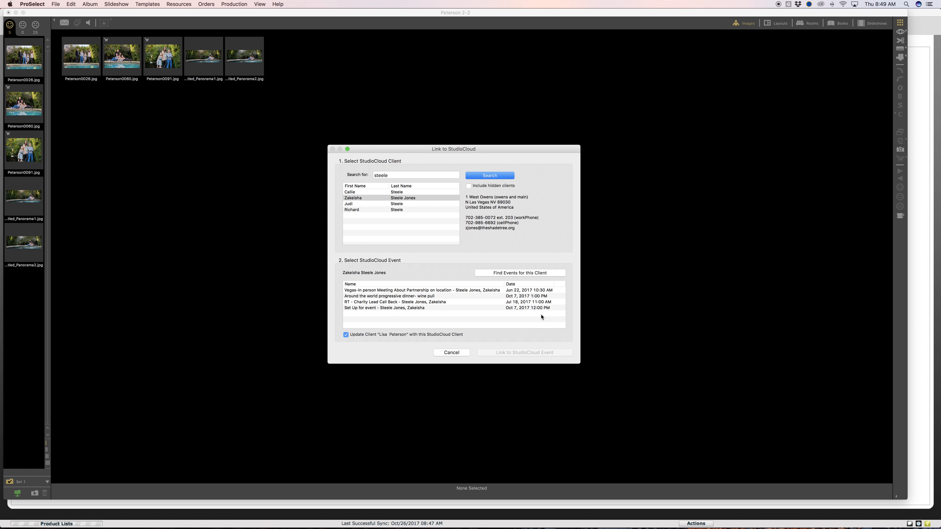
{"action": "left_click", "coordinate": [435, 308]}
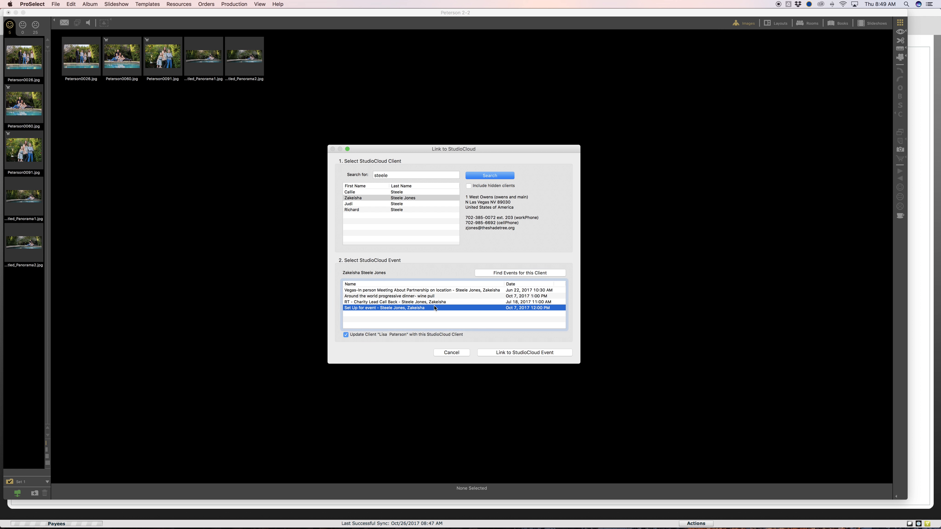
{"action": "left_click", "coordinate": [498, 352]}
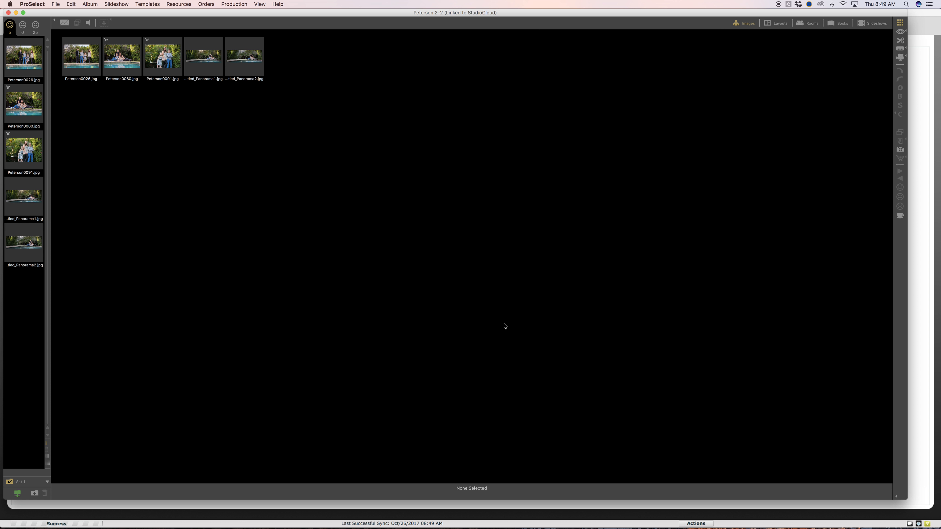
Open an order for the album's third image and view the linked client's details
{"action": "left_click", "coordinate": [156, 66]}
{"action": "left_click", "coordinate": [900, 159]}
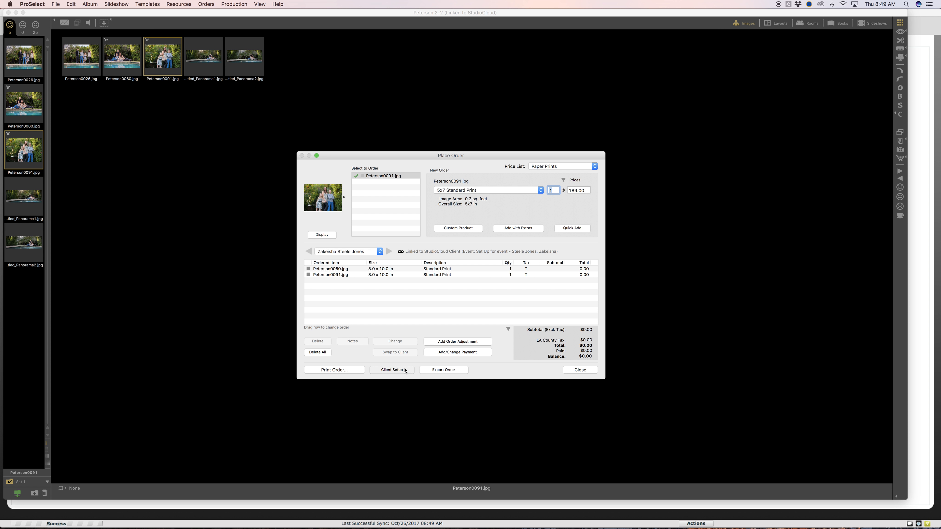
{"action": "left_click", "coordinate": [393, 369]}
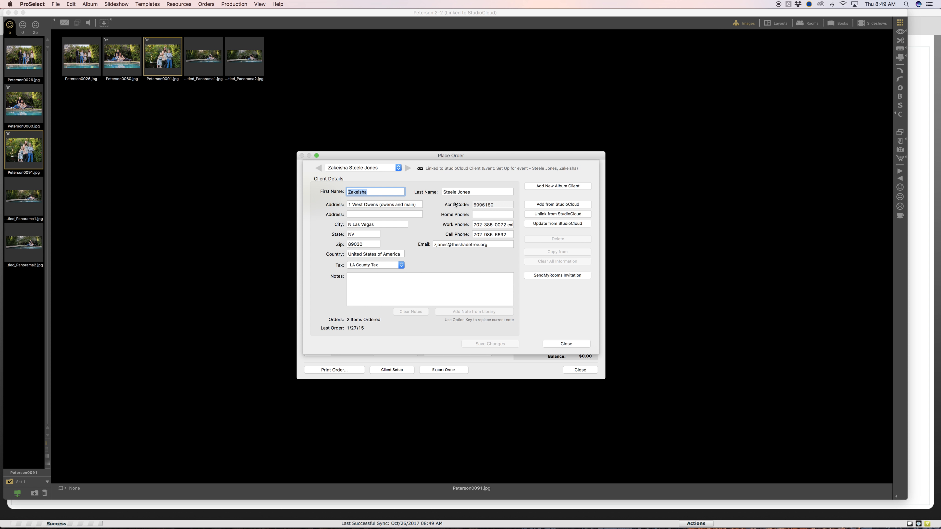
{"action": "left_click", "coordinate": [566, 343]}
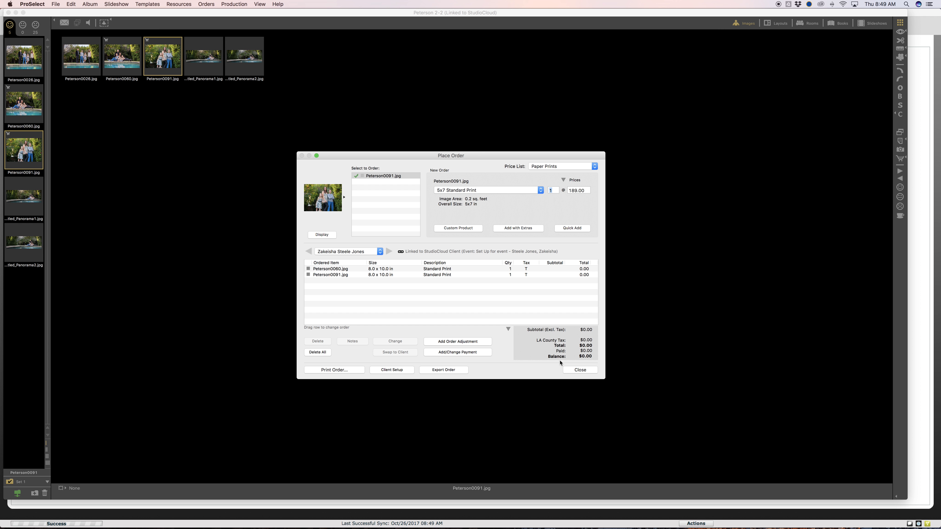
Add a new album-only client from the order's client setup, accepting the integration notice, and close the order
{"action": "left_click", "coordinate": [488, 269]}
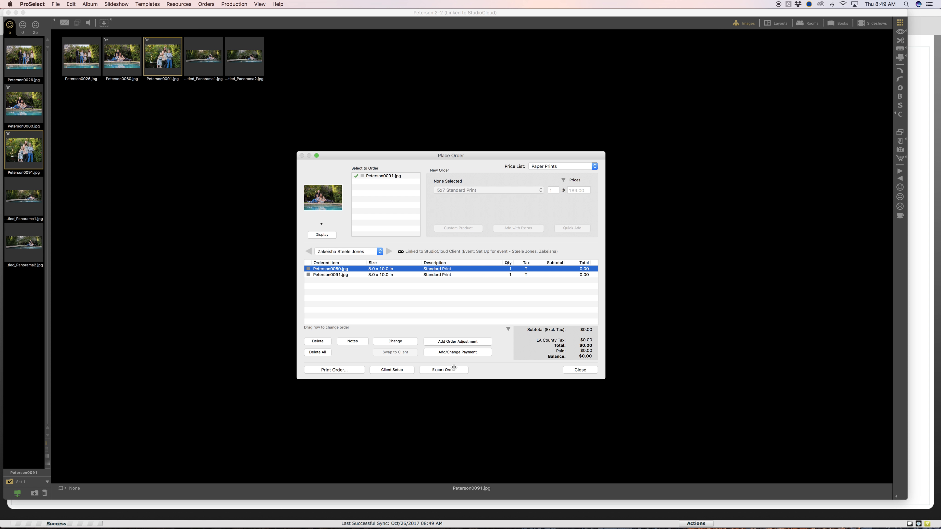
{"action": "left_click", "coordinate": [400, 370]}
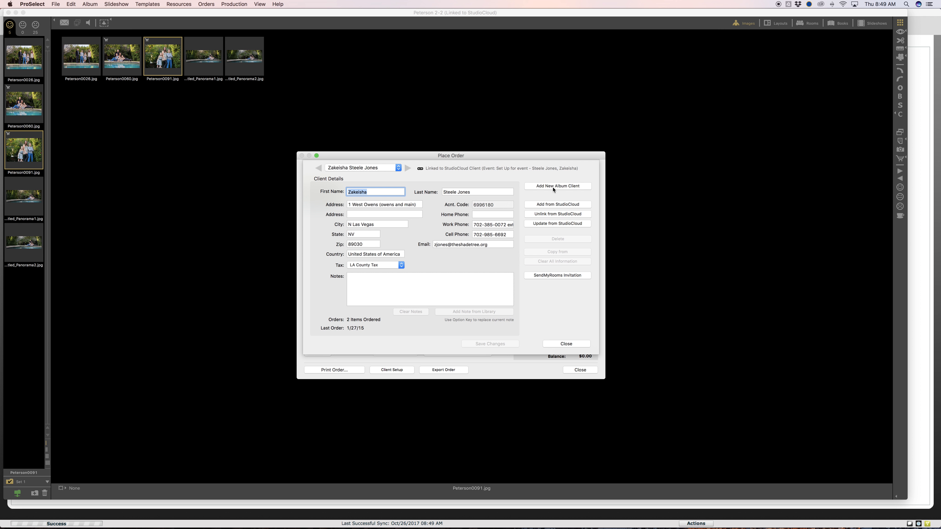
{"action": "left_click", "coordinate": [553, 186]}
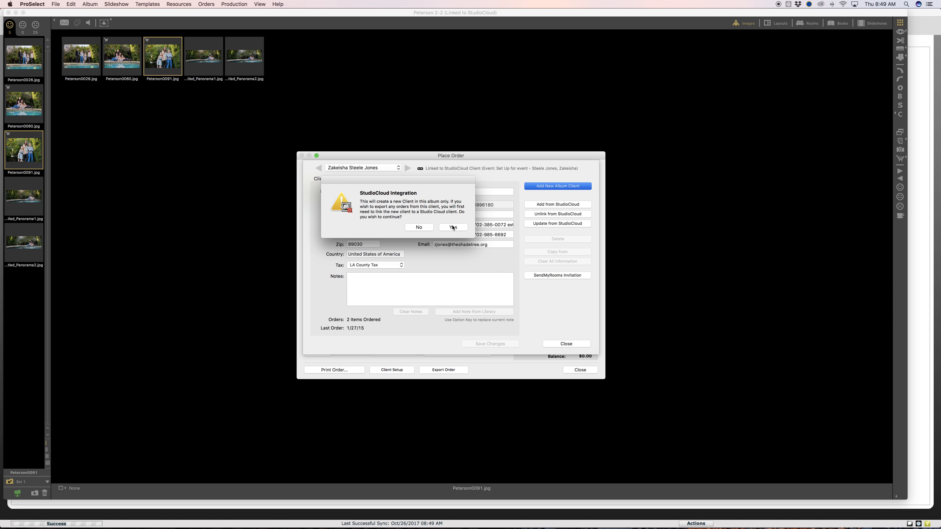
{"action": "left_click", "coordinate": [453, 227]}
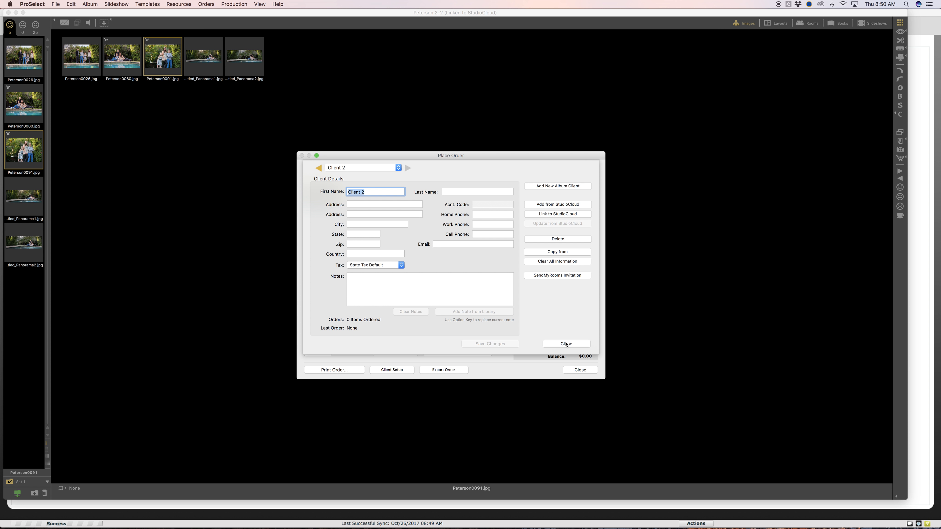
{"action": "left_click", "coordinate": [566, 344]}
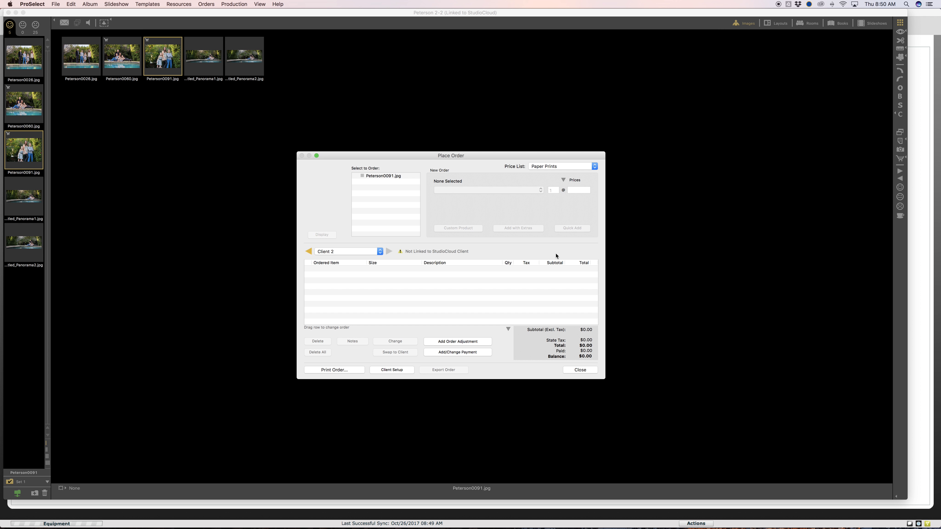
{"action": "left_click", "coordinate": [572, 369]}
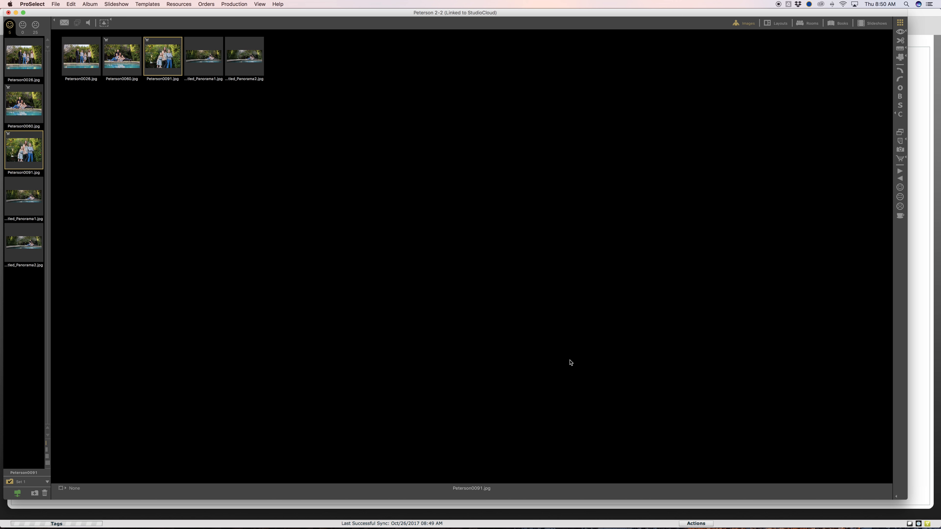
Show Untitled_Panorama2.jpg enlarged and view its order form for Client 2
{"action": "left_click", "coordinate": [249, 77]}
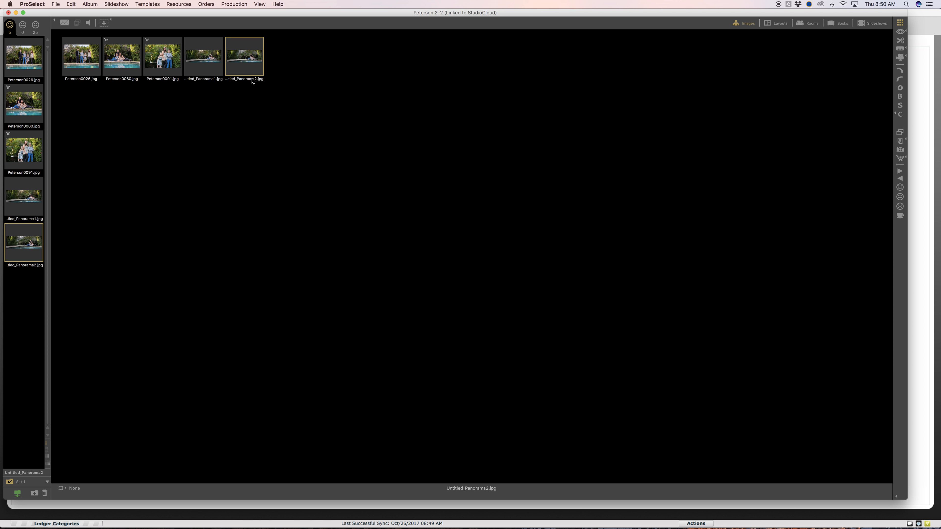
{"action": "left_click", "coordinate": [247, 55]}
{"action": "double_click", "coordinate": [247, 54]}
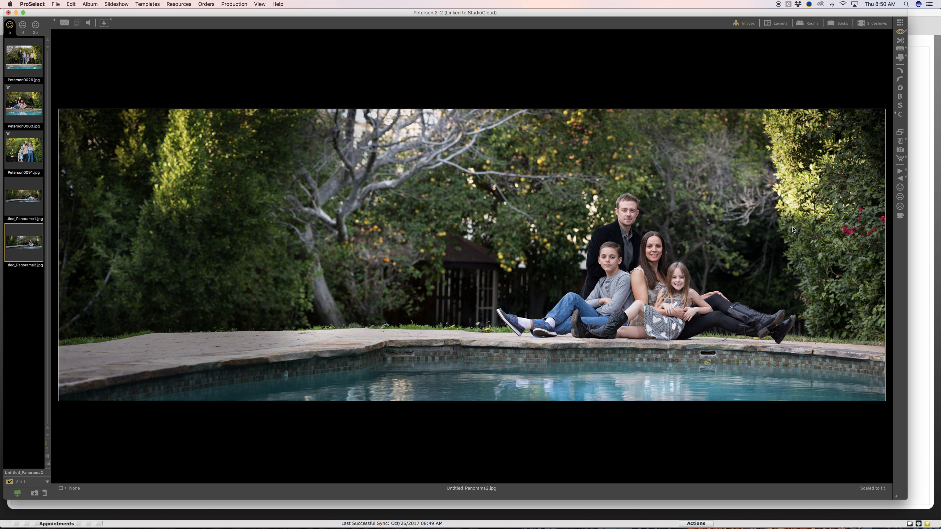
{"action": "left_click", "coordinate": [899, 158]}
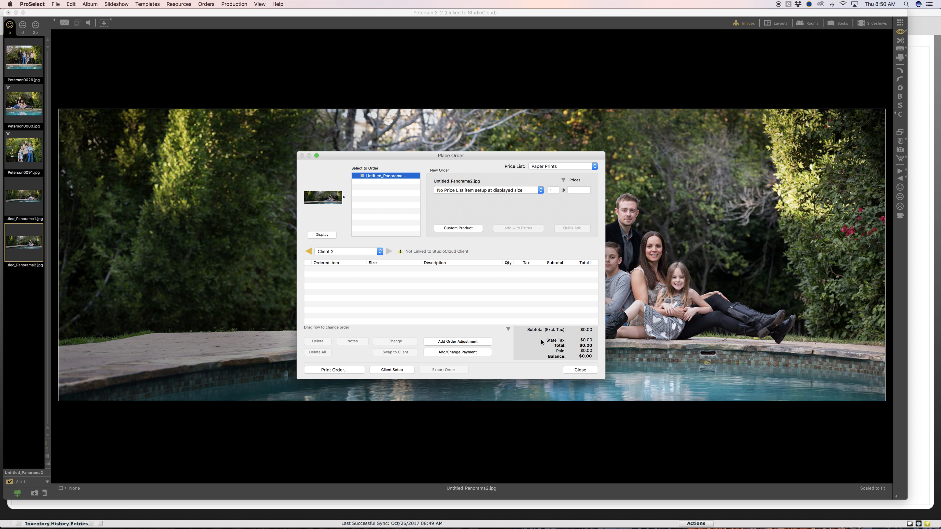
{"action": "left_click", "coordinate": [576, 370]}
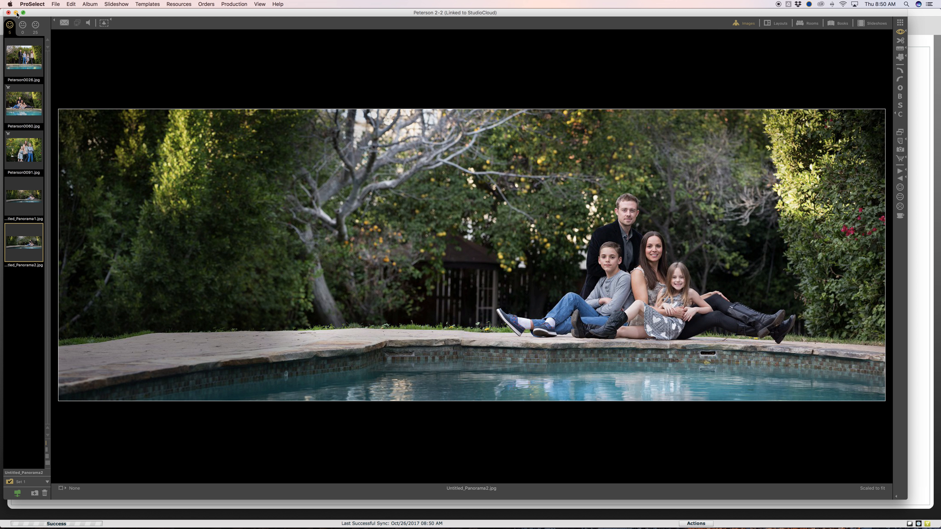
Dismiss the ProSelect album window and switch back to StudioCloud's Calendar section
{"action": "left_click", "coordinate": [8, 13]}
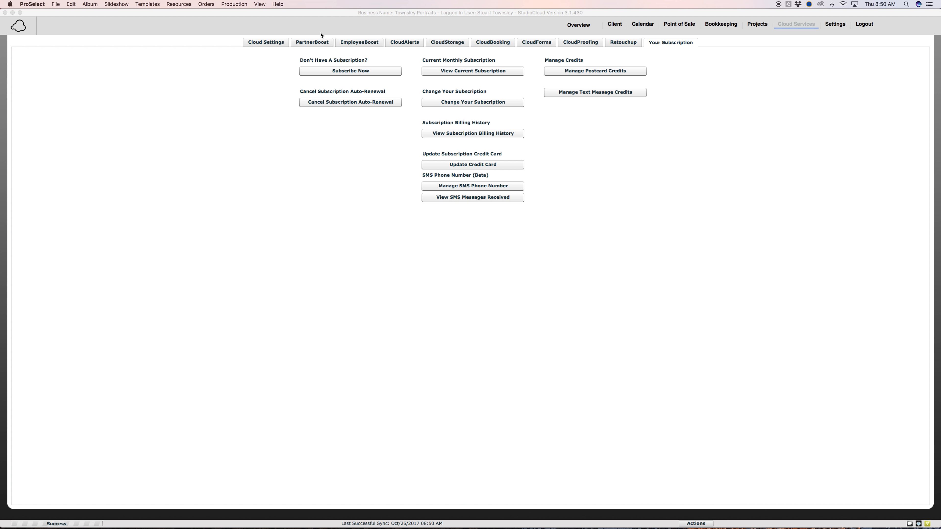
{"action": "left_click", "coordinate": [636, 29]}
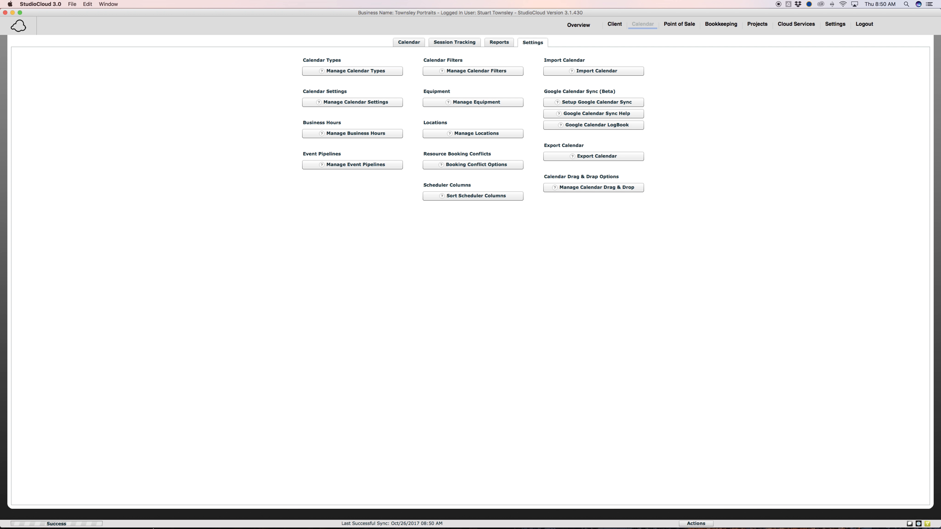
Open the listed client's record and bring up the Apr/07/2017 invoice from the client's invoice history
{"action": "left_click", "coordinate": [67, 524]}
{"action": "left_click", "coordinate": [608, 23]}
{"action": "left_click", "coordinate": [42, 87]}
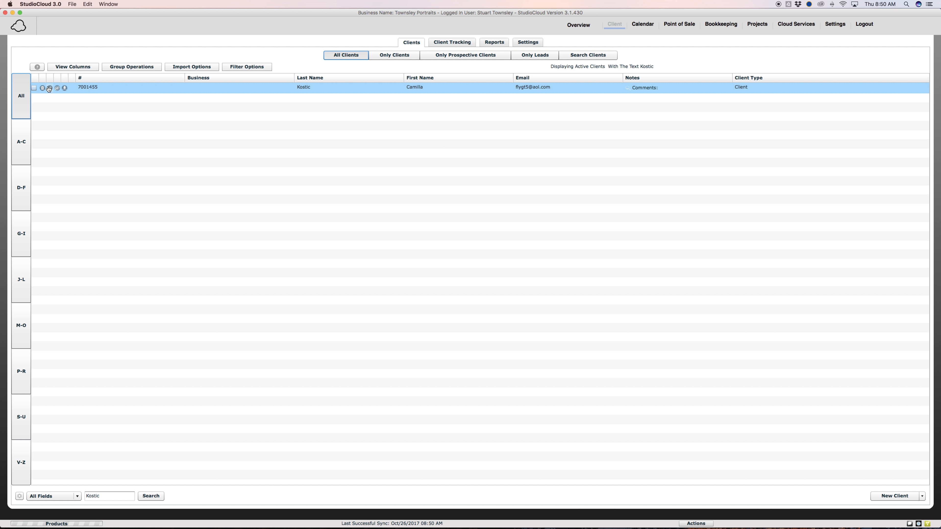
{"action": "left_click", "coordinate": [49, 87]}
{"action": "left_click", "coordinate": [348, 171]}
{"action": "left_click", "coordinate": [383, 184]}
{"action": "left_click", "coordinate": [351, 223]}
{"action": "left_click", "coordinate": [317, 223]}
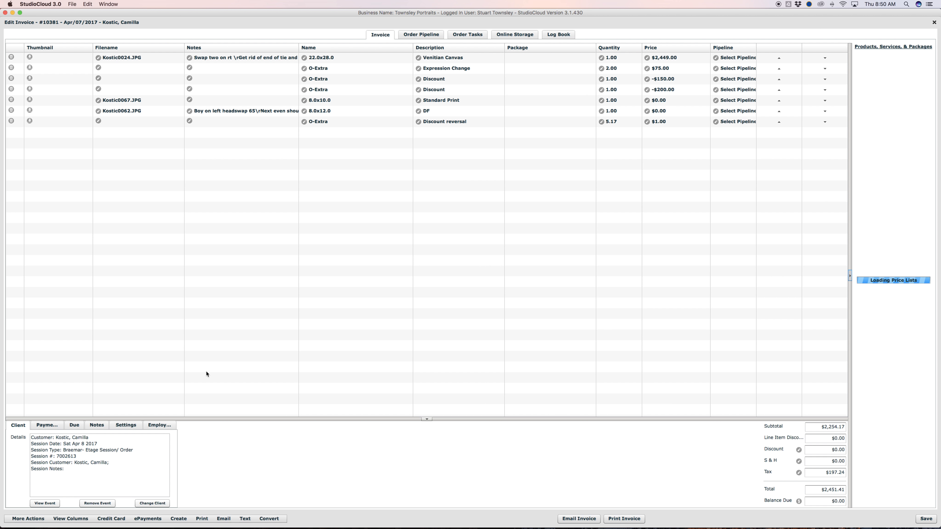
View the invoice's payments and the new payment form, and close the form, invoice and client record without saving
{"action": "left_click", "coordinate": [48, 425]}
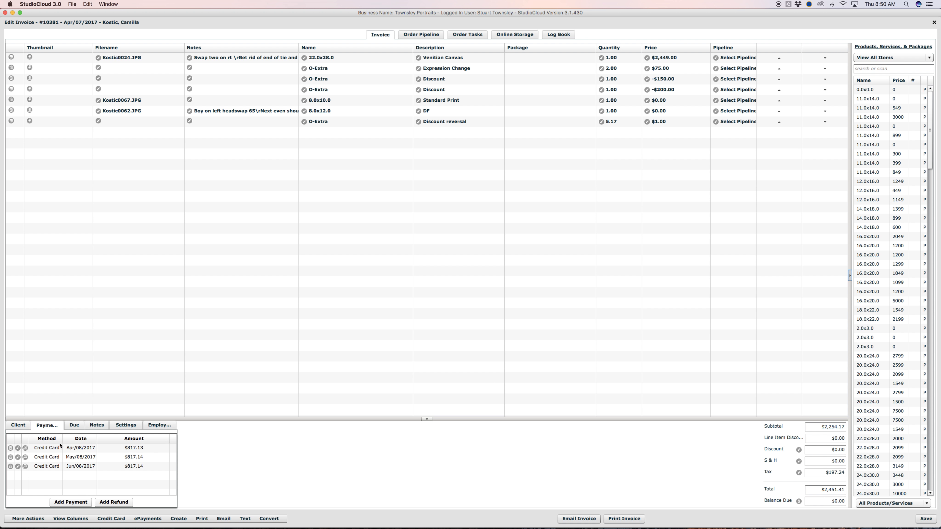
{"action": "left_click", "coordinate": [81, 501]}
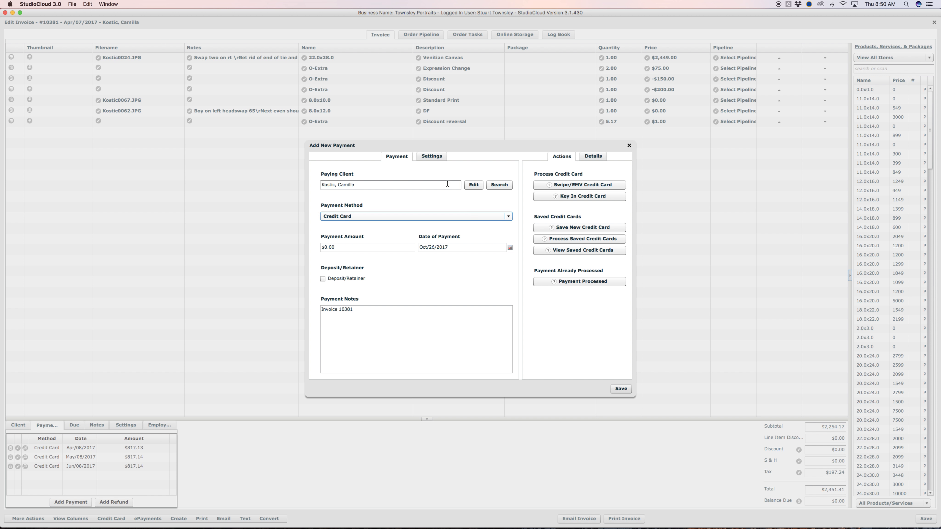
{"action": "left_click", "coordinate": [629, 145]}
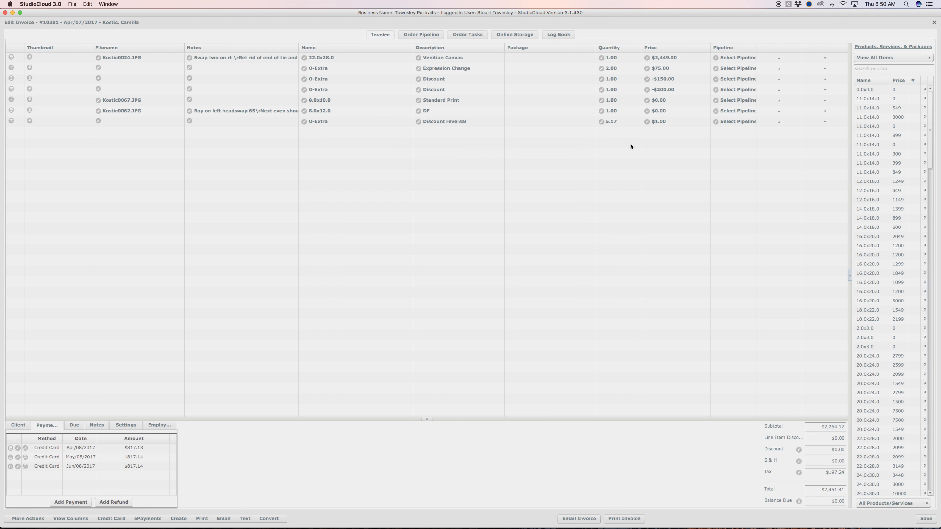
{"action": "left_click", "coordinate": [933, 22]}
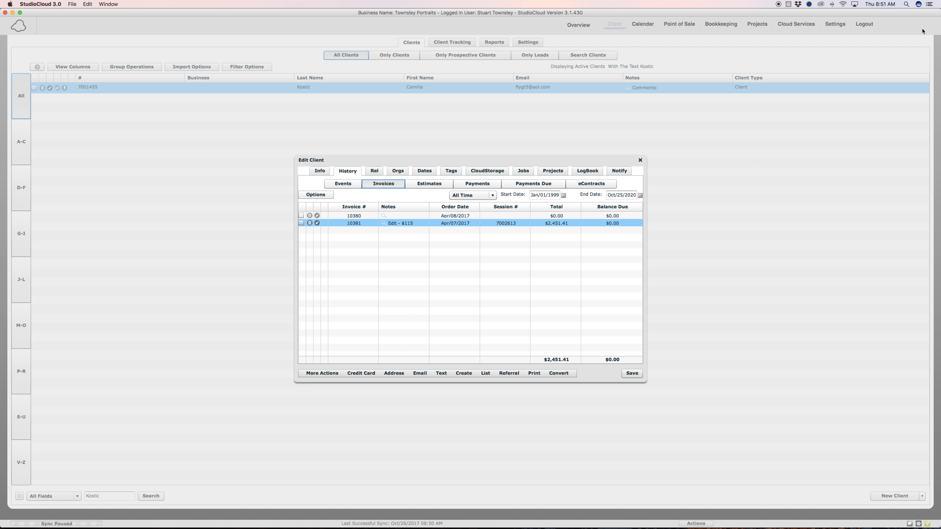
{"action": "left_click", "coordinate": [640, 160]}
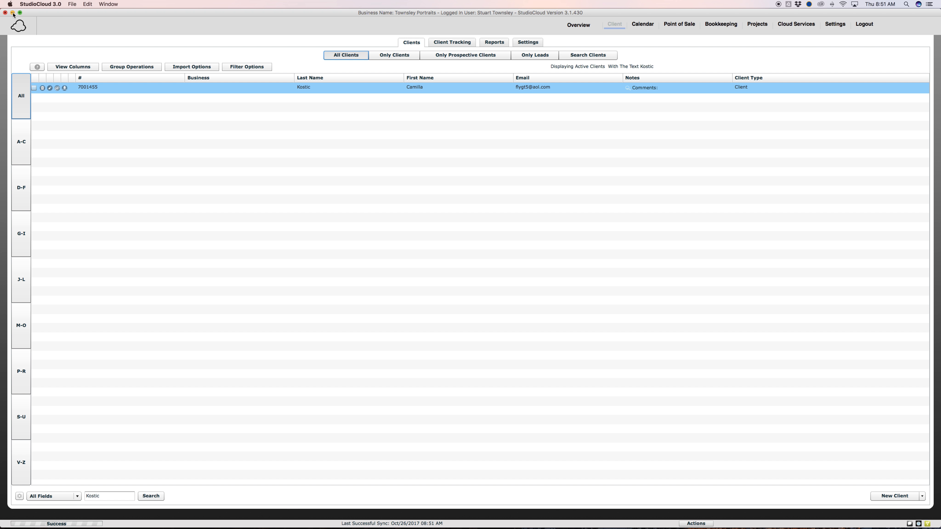
{"action": "left_click", "coordinate": [13, 12]}
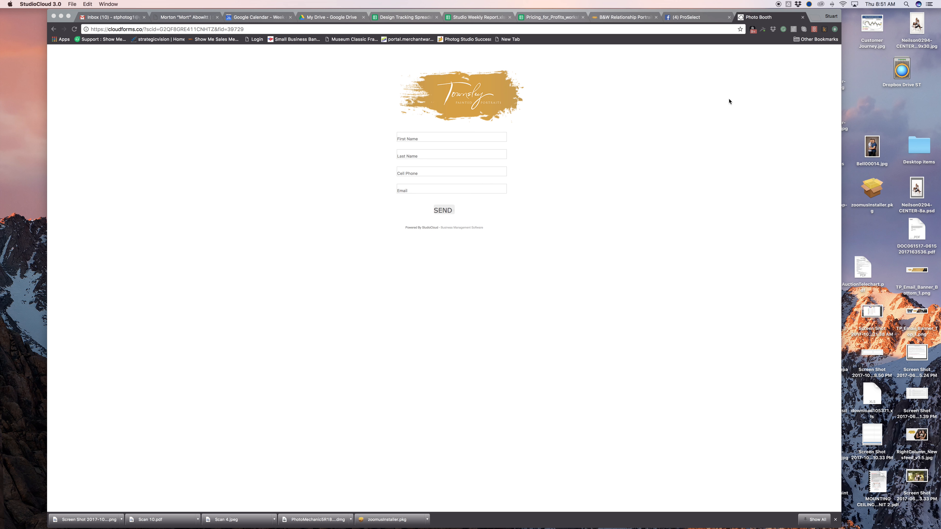
{"action": "mouse_move", "coordinate": [434, 525]}
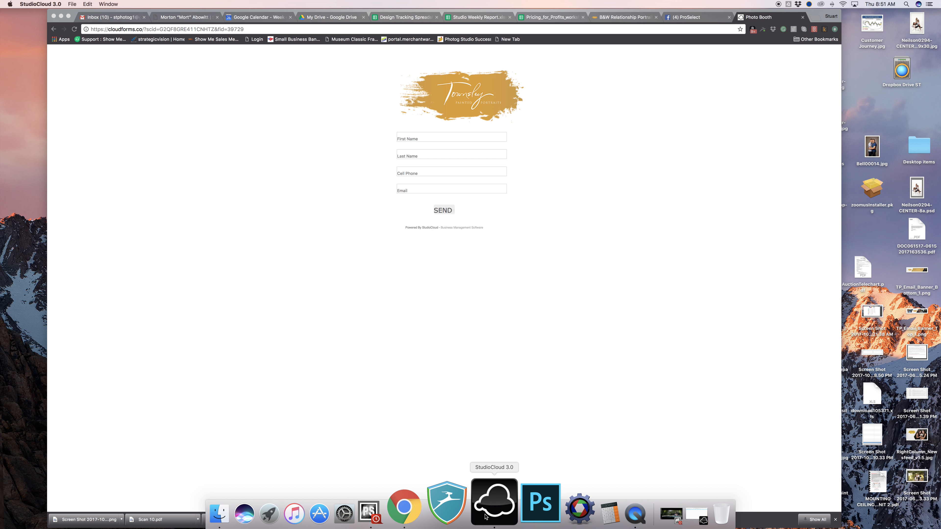
{"action": "left_click", "coordinate": [591, 512]}
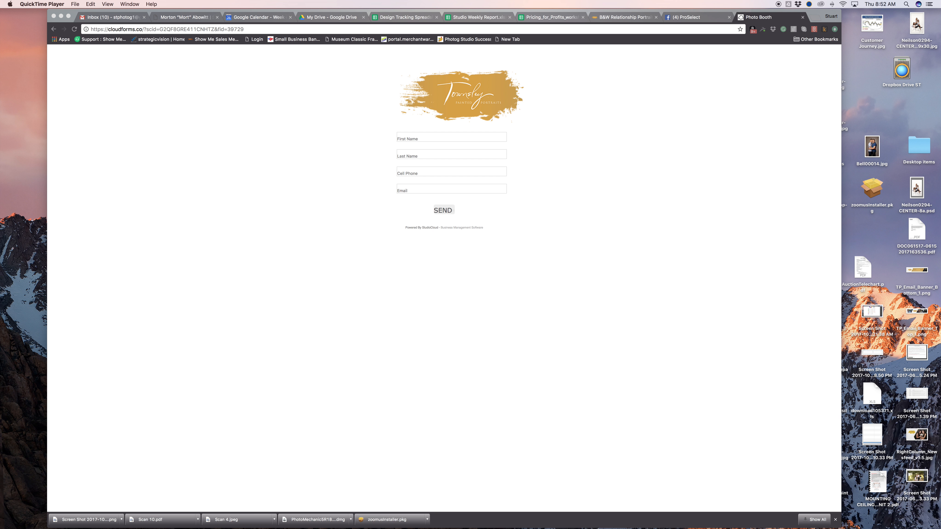
{"action": "mouse_move", "coordinate": [579, 524]}
{"action": "left_click", "coordinate": [495, 505]}
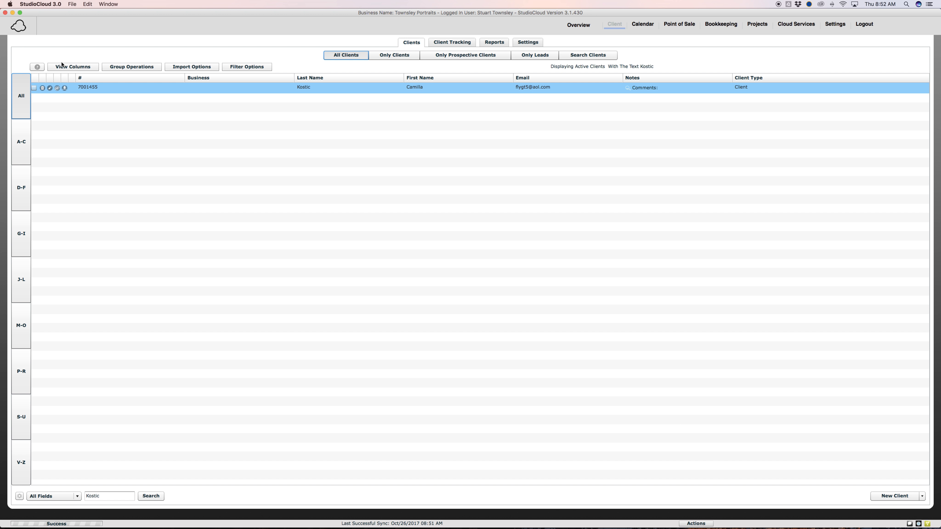
Reopen the listed client's record and generate a Dymo address label from its print options
{"action": "left_click", "coordinate": [49, 88]}
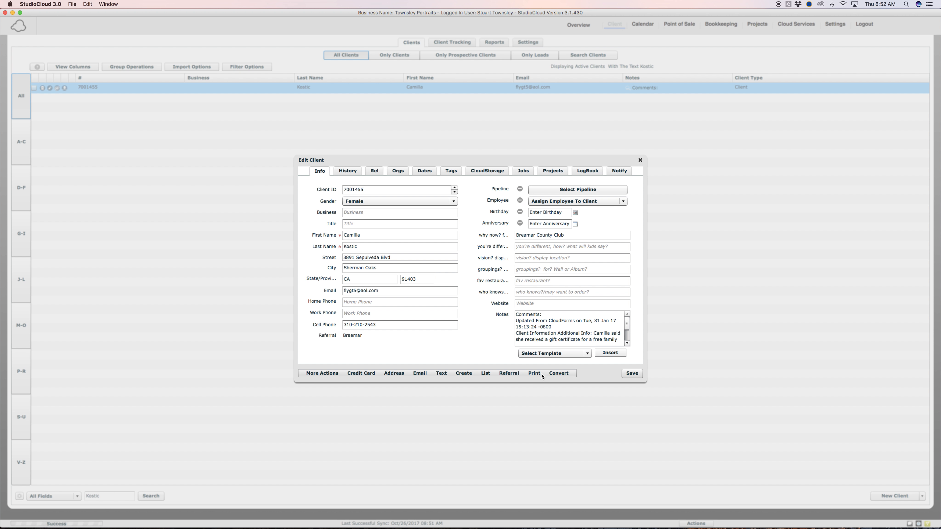
{"action": "left_click", "coordinate": [541, 375]}
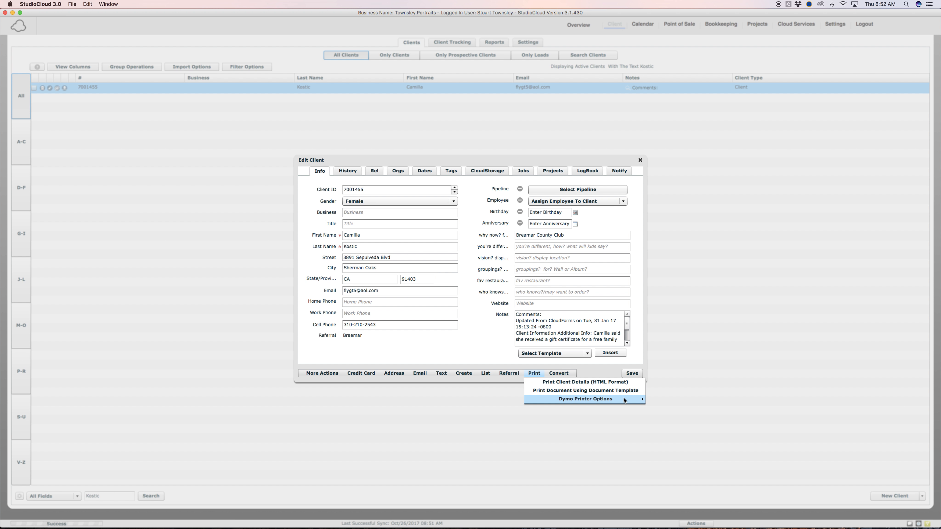
{"action": "mouse_move", "coordinate": [624, 399]}
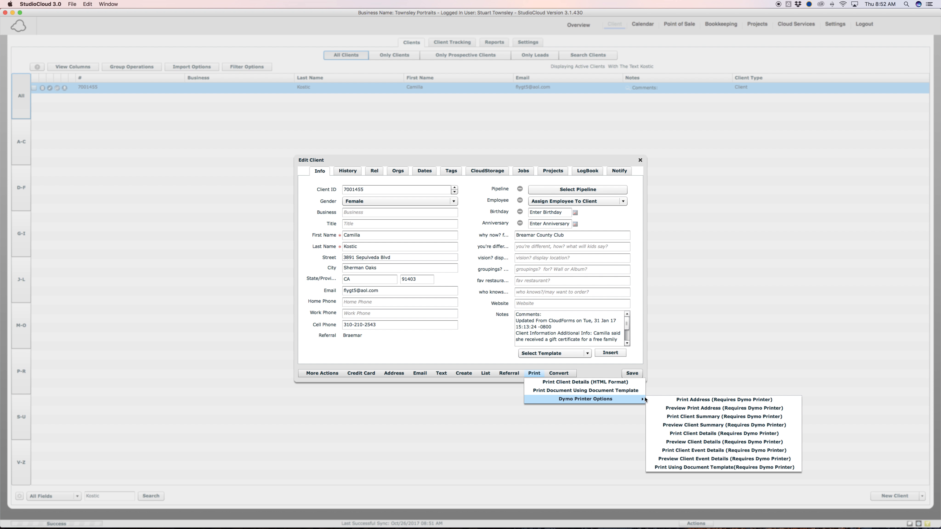
{"action": "left_click", "coordinate": [685, 399]}
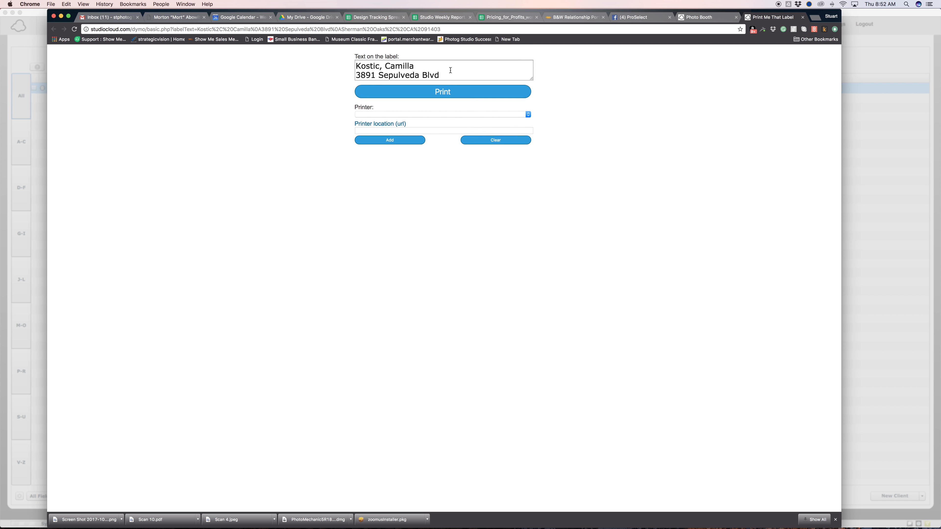
Examine the label's full address text in the browser, and return to StudioCloud, dismissing the opened-in-browser notice
{"action": "scroll", "coordinate": [450, 70], "scroll_direction": "down", "scroll_amount": 2}
{"action": "scroll", "coordinate": [459, 71], "scroll_direction": "up", "scroll_amount": 2}
{"action": "scroll", "coordinate": [462, 72], "scroll_direction": "down", "scroll_amount": 2}
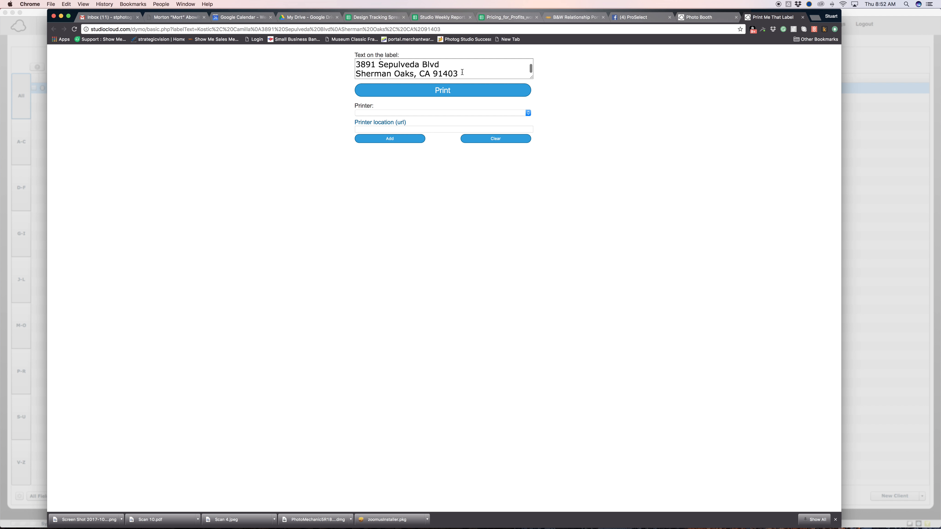
{"action": "scroll", "coordinate": [466, 73], "scroll_direction": "up", "scroll_amount": 2}
{"action": "scroll", "coordinate": [465, 73], "scroll_direction": "down", "scroll_amount": 2}
{"action": "left_click", "coordinate": [463, 74]}
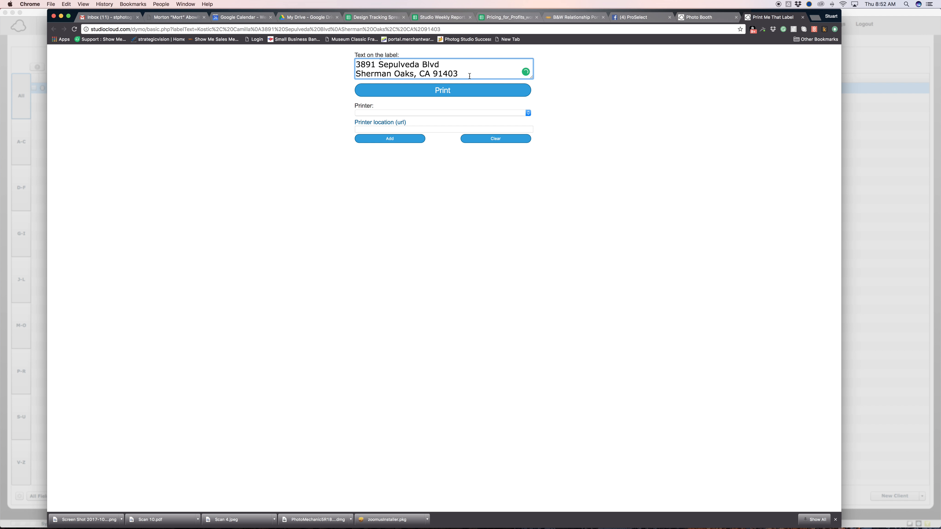
{"action": "scroll", "coordinate": [468, 73], "scroll_direction": "up", "scroll_amount": 2}
{"action": "scroll", "coordinate": [467, 73], "scroll_direction": "down", "scroll_amount": 2}
{"action": "scroll", "coordinate": [463, 73], "scroll_direction": "up", "scroll_amount": 2}
{"action": "scroll", "coordinate": [463, 72], "scroll_direction": "down", "scroll_amount": 2}
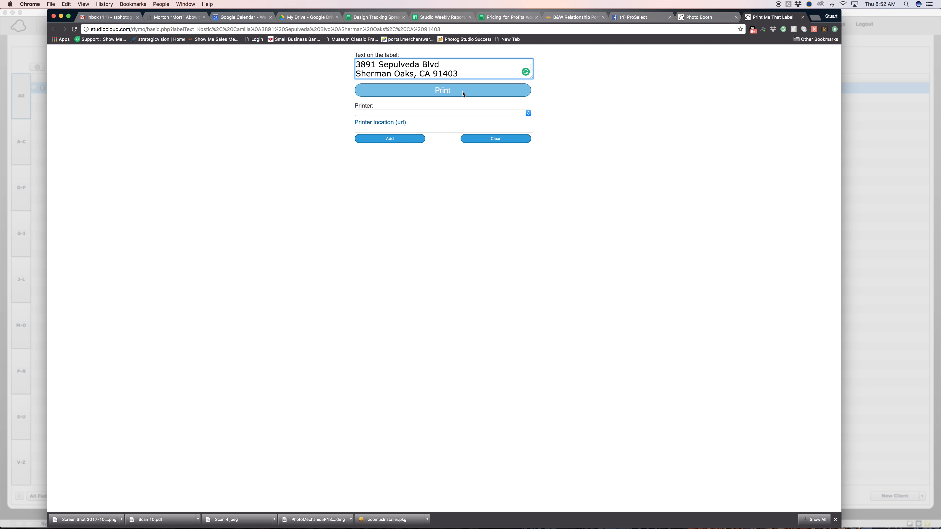
{"action": "left_click", "coordinate": [895, 193]}
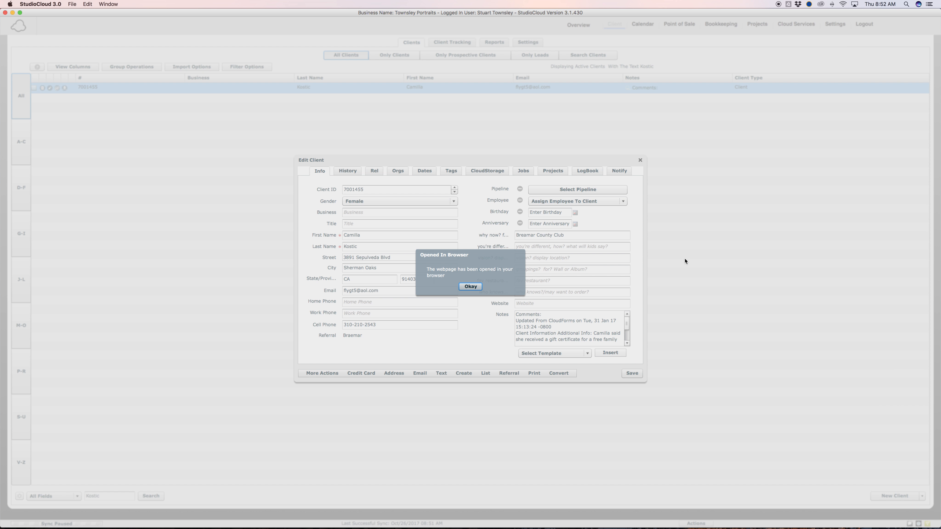
{"action": "left_click", "coordinate": [475, 287]}
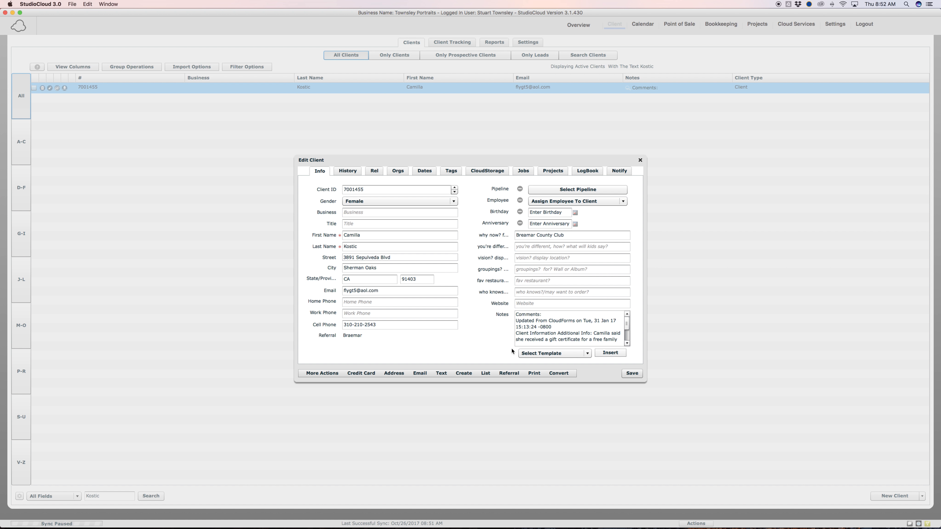
Try to print the Charity Auction Buyer letter template with the Dymo options, and return to the client record in StudioCloud
{"action": "left_click", "coordinate": [530, 373]}
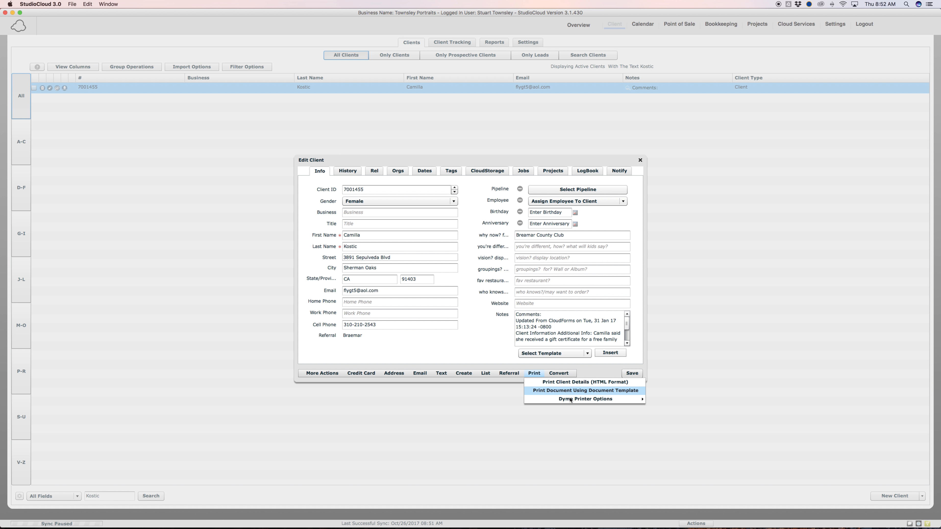
{"action": "mouse_move", "coordinate": [642, 403]}
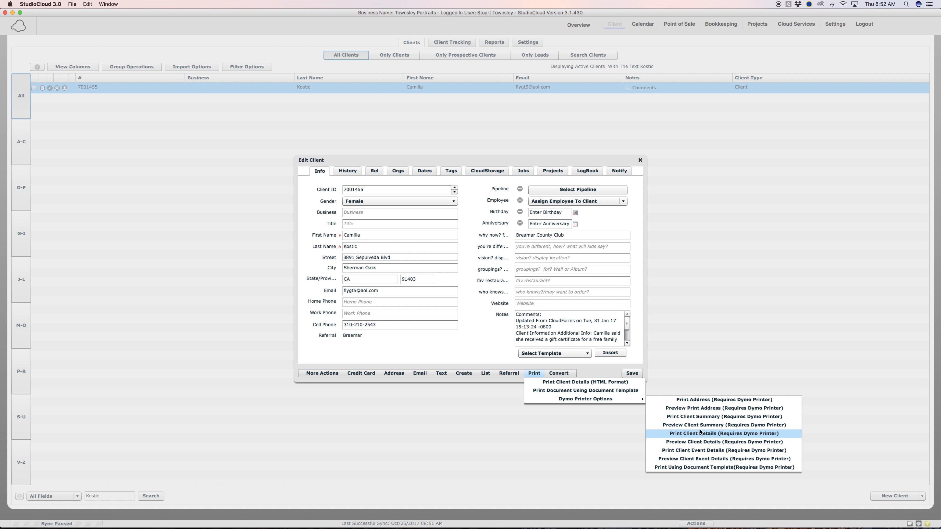
{"action": "left_click", "coordinate": [702, 467]}
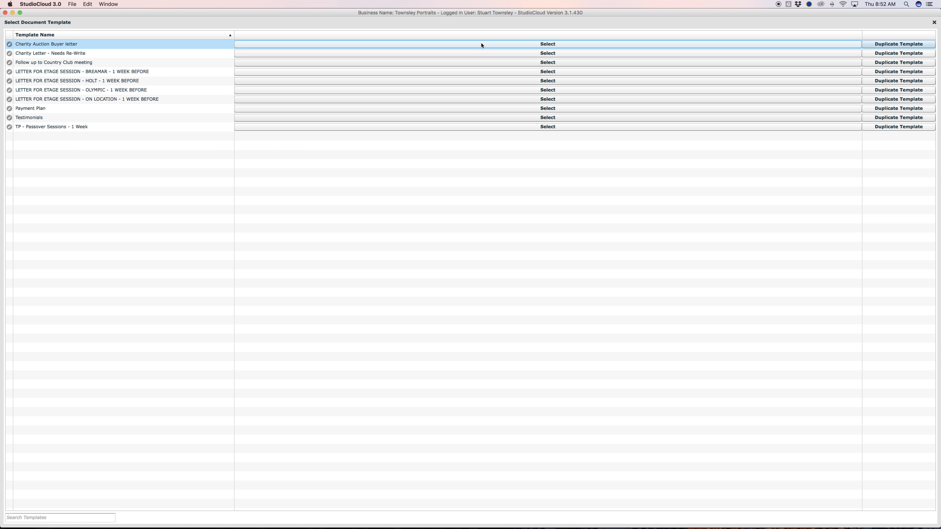
{"action": "left_click", "coordinate": [476, 44]}
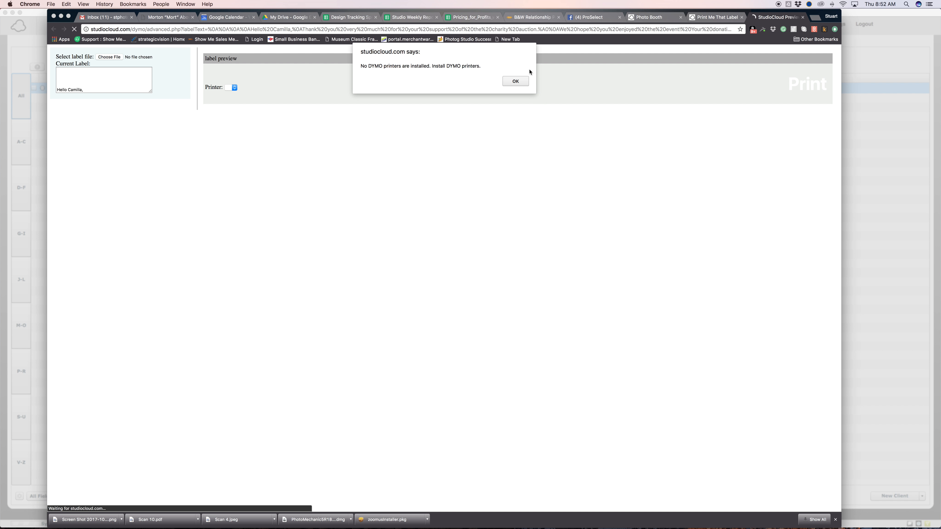
{"action": "left_click", "coordinate": [515, 81]}
{"action": "left_click", "coordinate": [802, 18]}
{"action": "left_click", "coordinate": [884, 175]}
{"action": "left_click", "coordinate": [470, 287]}
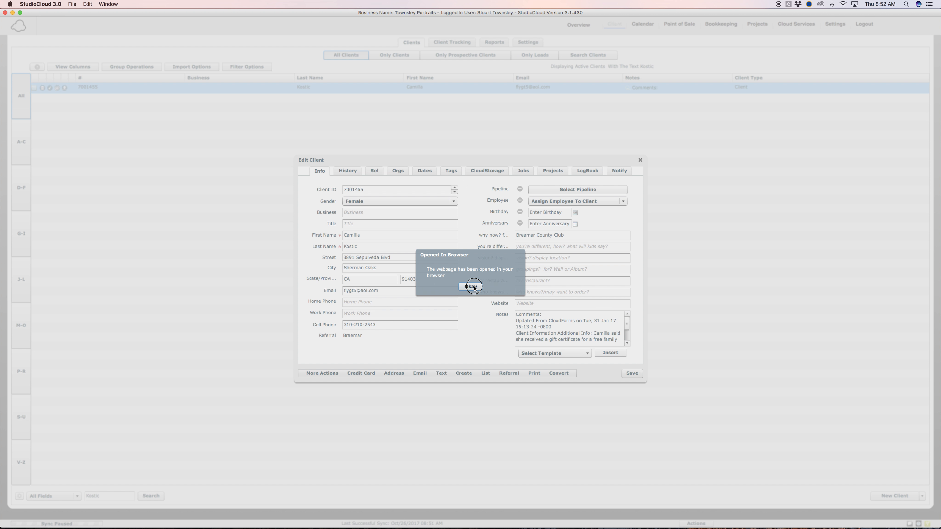
Generate a document for the client from the Charity Auction Buyer letter template
{"action": "left_click", "coordinate": [534, 373]}
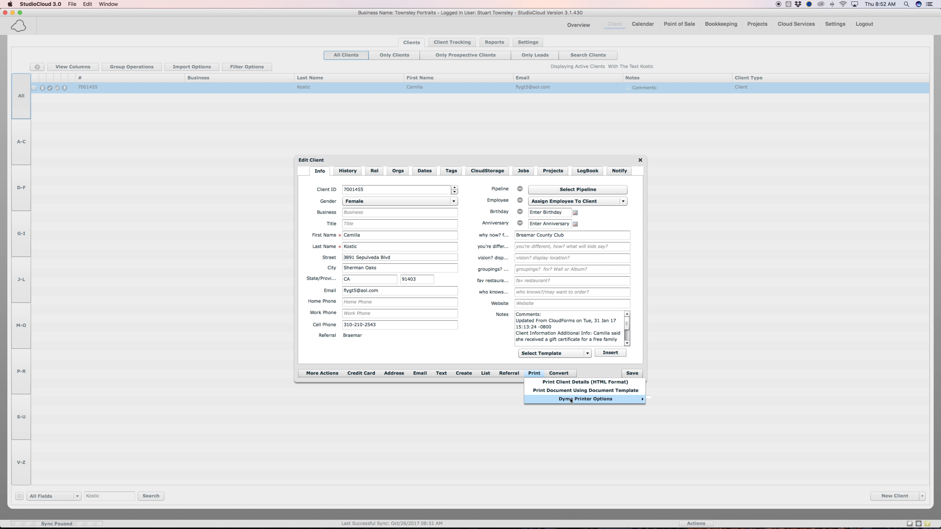
{"action": "left_click", "coordinate": [634, 392]}
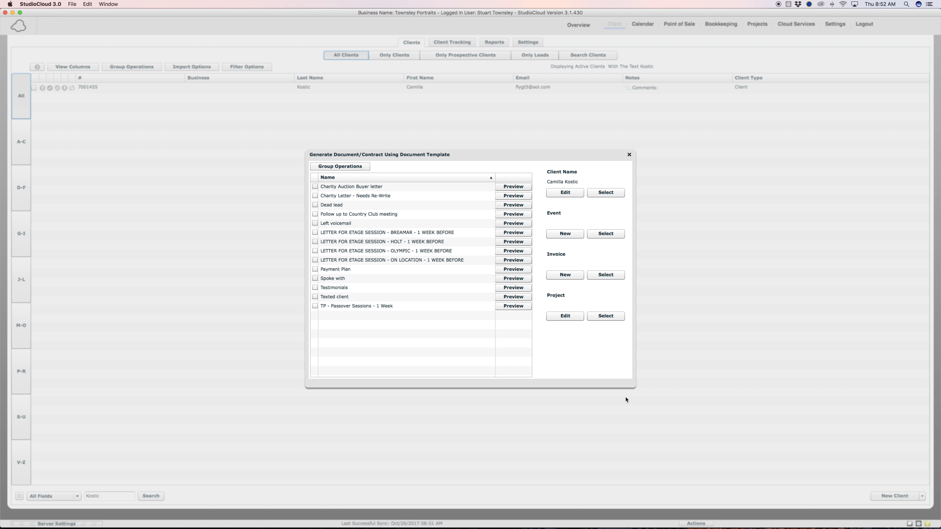
{"action": "left_click", "coordinate": [511, 187]}
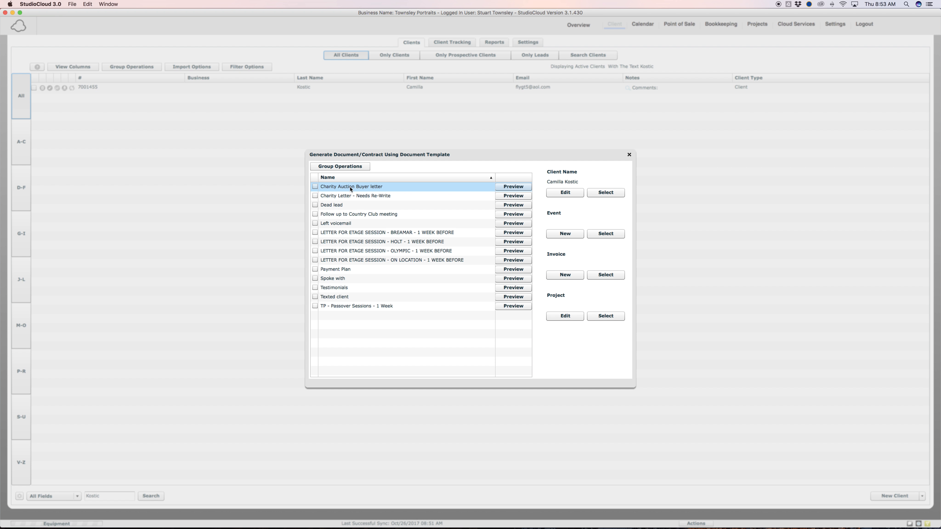
{"action": "left_click", "coordinate": [516, 188]}
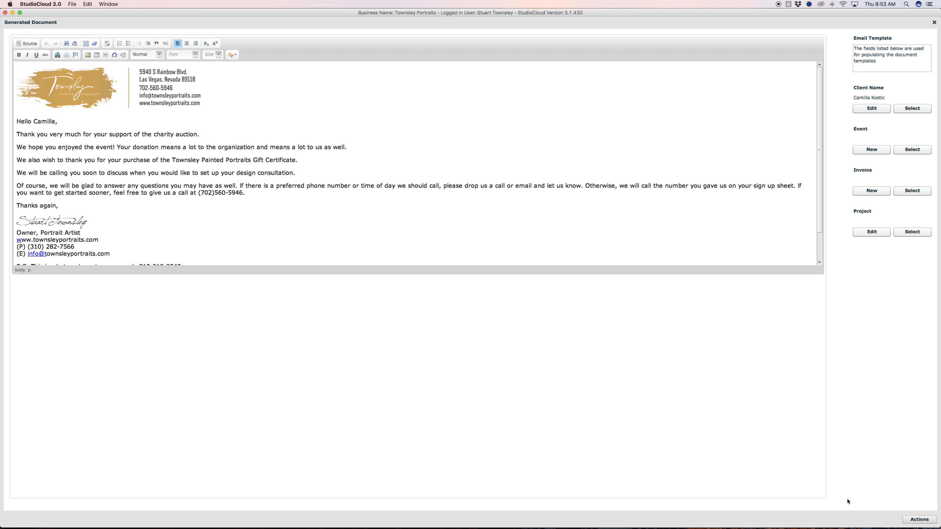
Open the generated letter as HTML, view its print preview without printing, and return to StudioCloud
{"action": "left_click", "coordinate": [906, 520]}
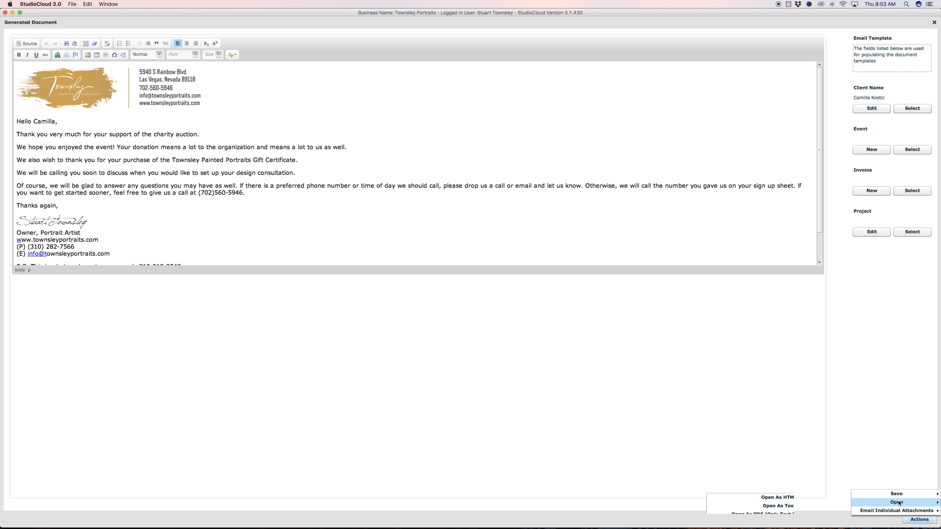
{"action": "mouse_move", "coordinate": [899, 504]}
{"action": "left_click", "coordinate": [814, 497]}
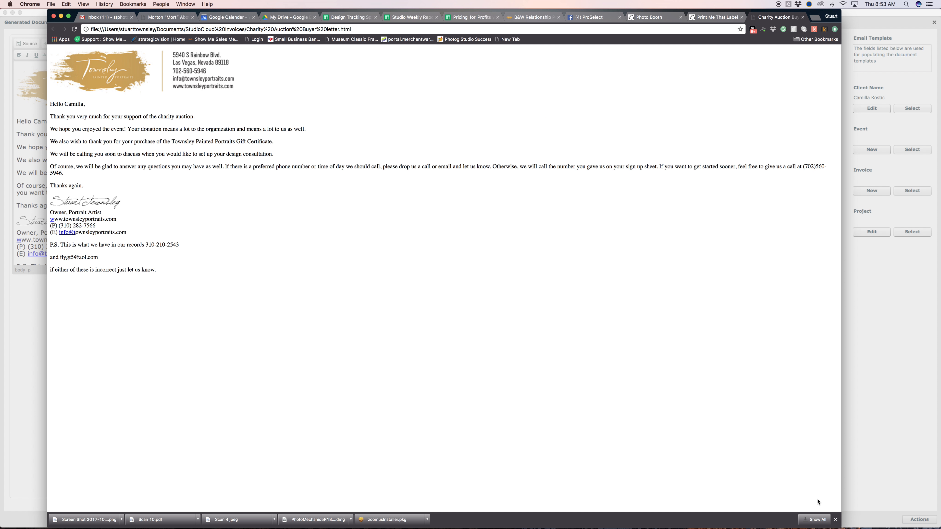
{"action": "right_click", "coordinate": [199, 201]}
{"action": "left_click", "coordinate": [218, 236]}
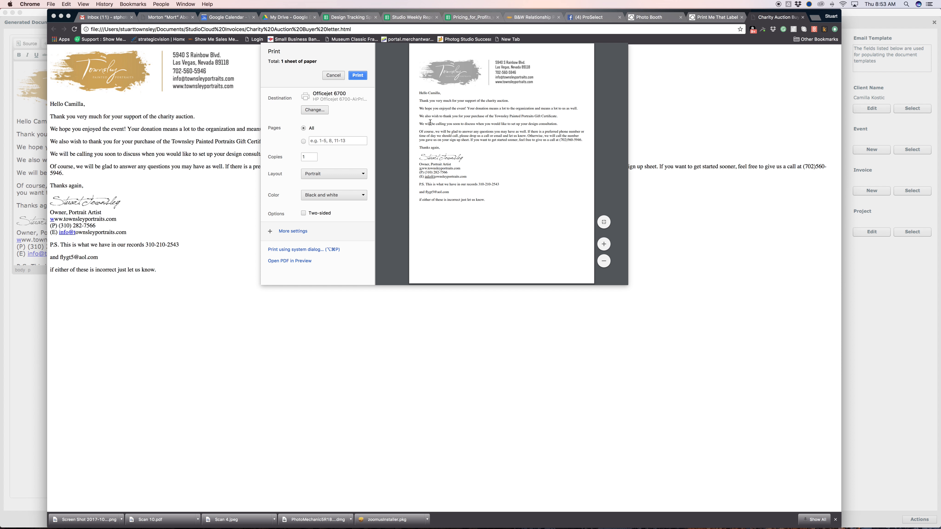
{"action": "left_click", "coordinate": [334, 76]}
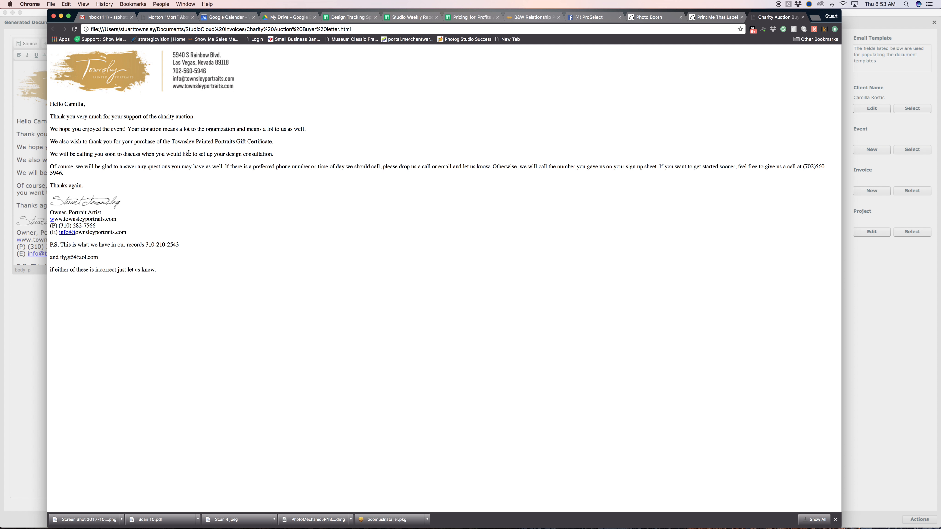
{"action": "left_click", "coordinate": [923, 304]}
{"action": "left_click", "coordinate": [469, 286]}
Insert five blank lines after the gift certificate paragraph in the letter and delete them again
{"action": "left_click", "coordinate": [367, 151]}
{"action": "key", "text": "Return"}
{"action": "key", "text": "Return"}
{"action": "key", "text": "Return"}
{"action": "key", "text": "Return"}
{"action": "key", "text": "Return"}
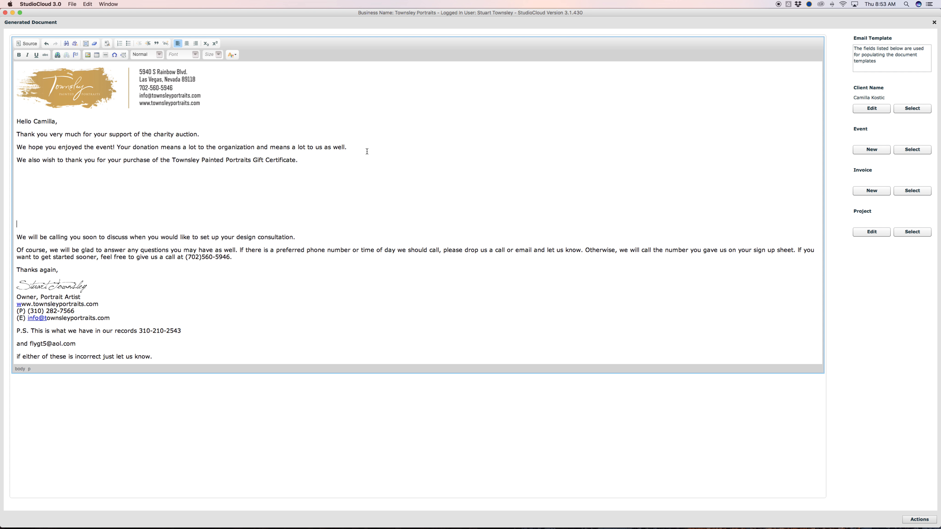
{"action": "key", "text": "BackSpace"}
{"action": "key", "text": "BackSpace"}
{"action": "key", "text": "BackSpace"}
{"action": "key", "text": "BackSpace"}
{"action": "key", "text": "BackSpace"}
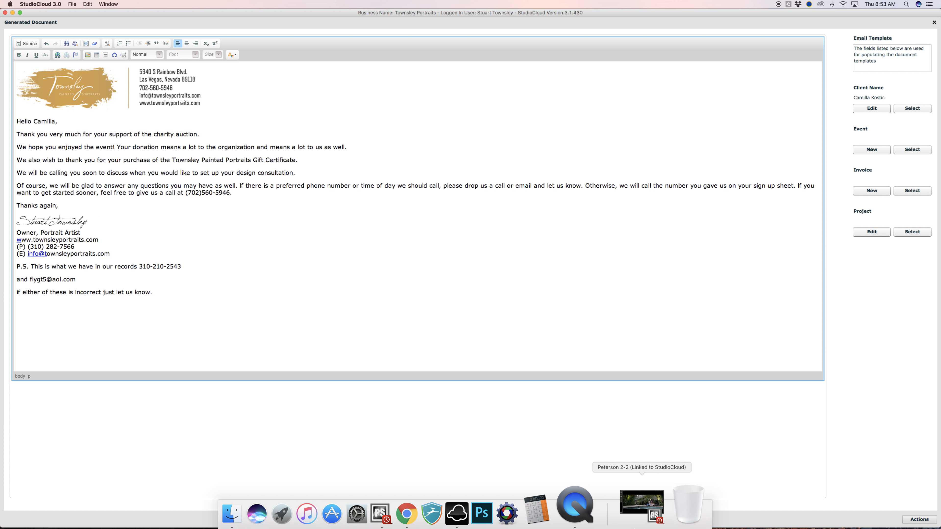
Switch to QuickTime Player, quit it, and name the unsaved screen recording "How we use SC"
{"action": "left_click", "coordinate": [618, 506]}
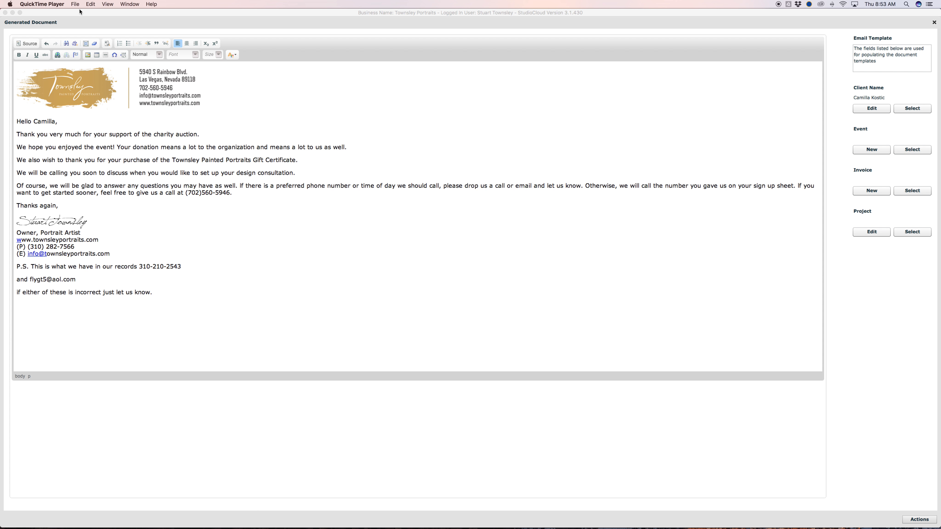
{"action": "left_click", "coordinate": [42, 5]}
{"action": "left_click", "coordinate": [48, 61]}
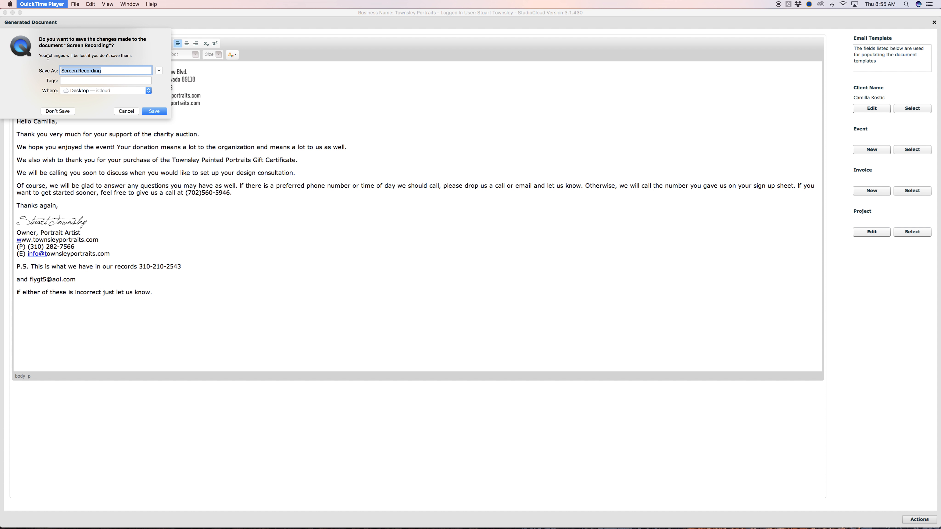
{"action": "type", "text": "How we use SC"}
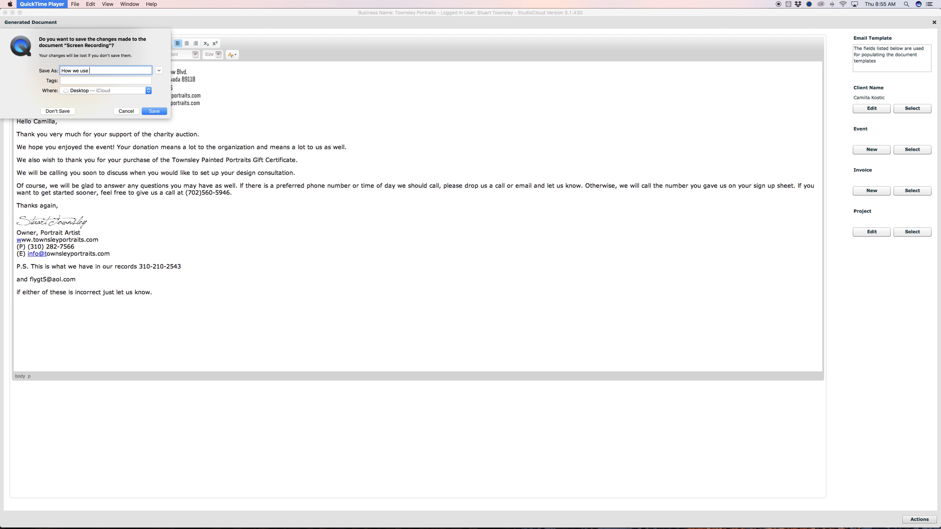